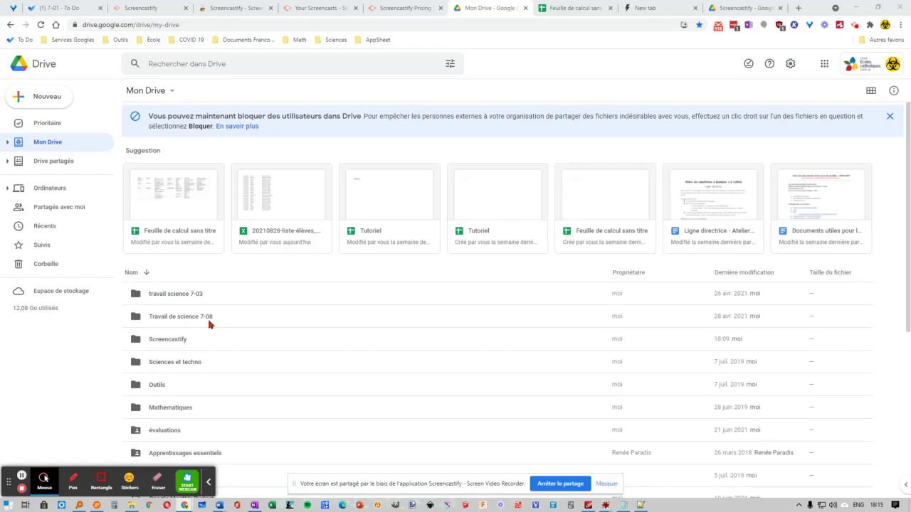
# Create a new blank Google Sheets spreadsheet and name it tutoriel
pyautogui.click(19, 99)
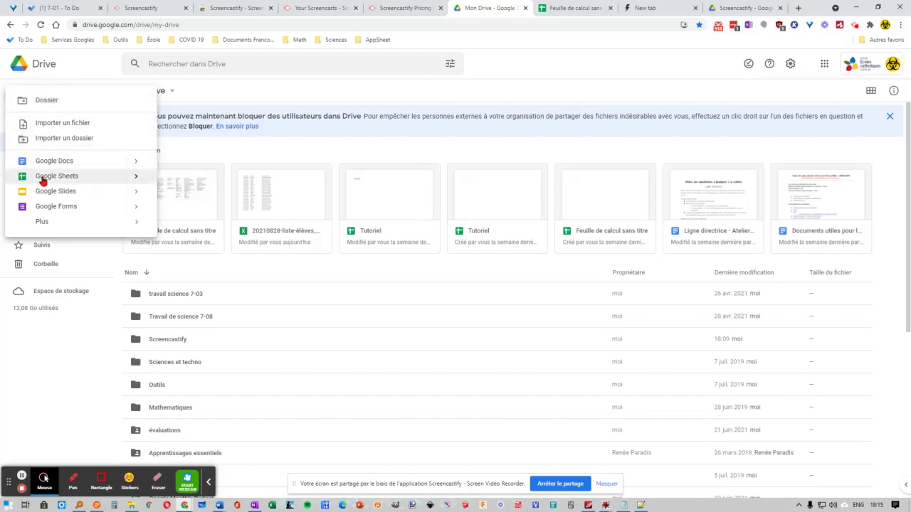
pyautogui.click(135, 179)
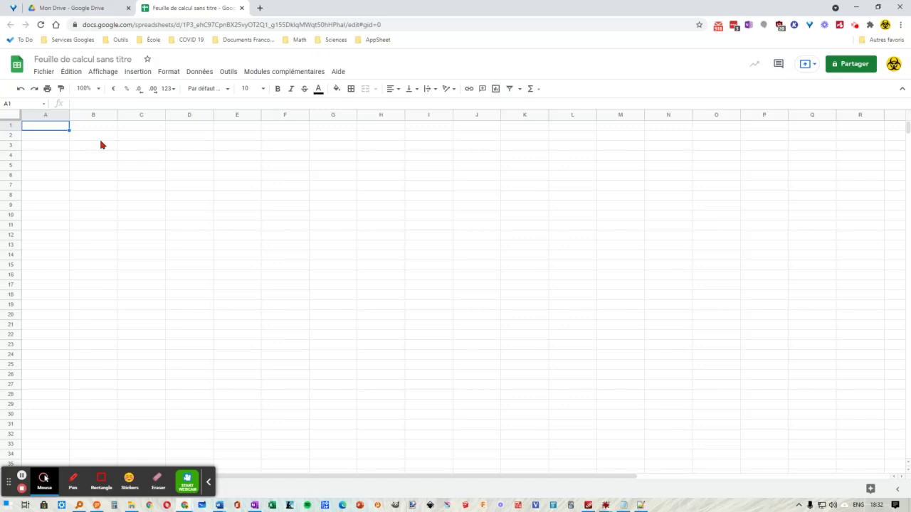
pyautogui.click(120, 60)
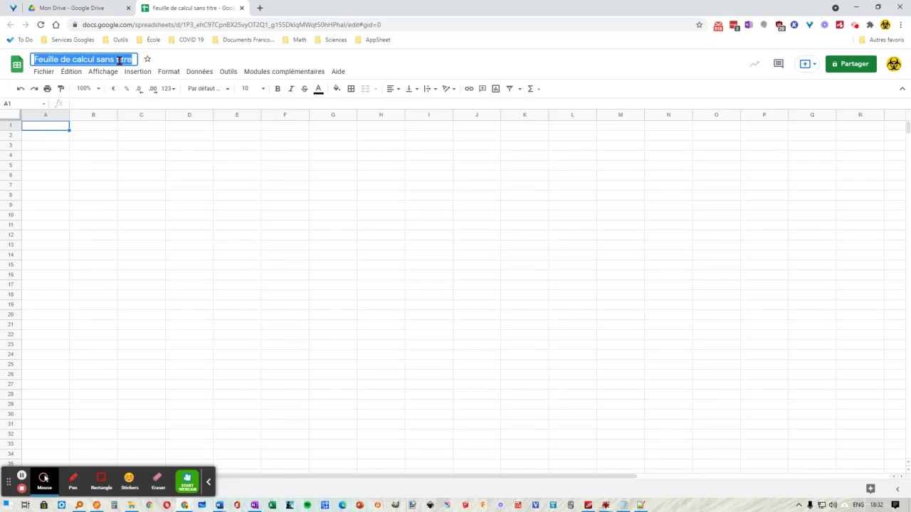
pyautogui.write('tutoriel')
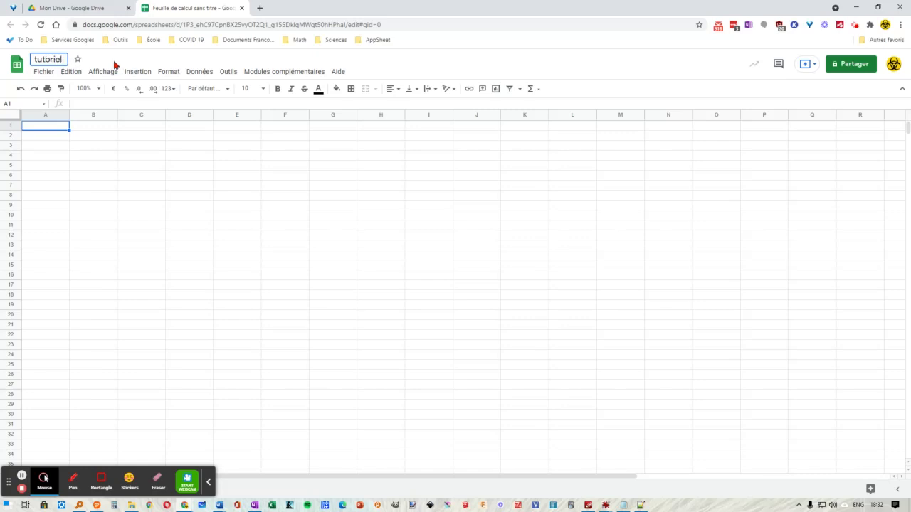
pyautogui.press('Return')
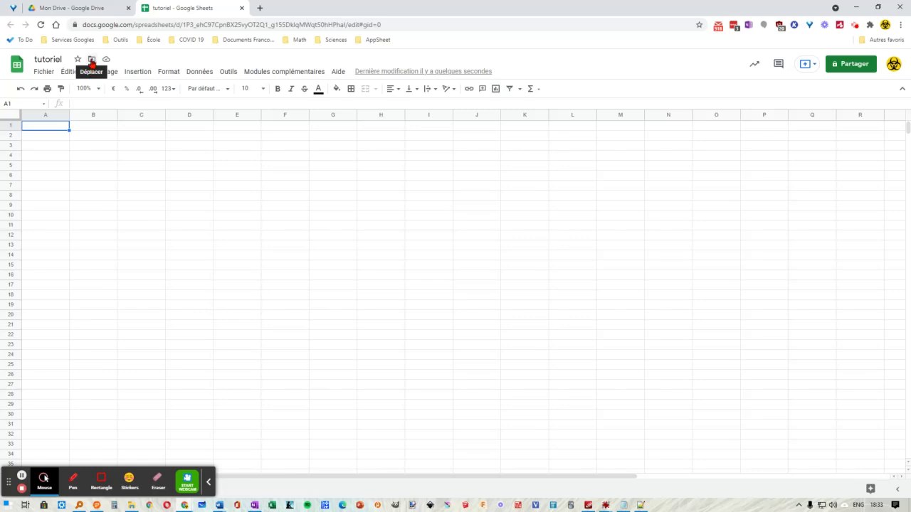
# Move the tutoriel spreadsheet into the NUM folder inside Mathematiques in Mon Drive
pyautogui.click(91, 63)
pyautogui.moveTo(247, 103)
pyautogui.mouseDown()
pyautogui.moveTo(245, 146)
pyautogui.moveTo(249, 102)
pyautogui.mouseUp()
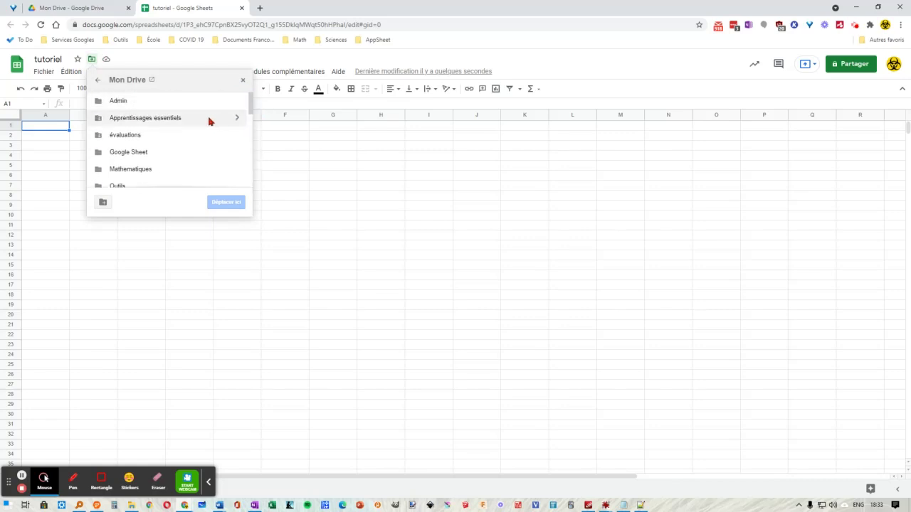
pyautogui.click(238, 171)
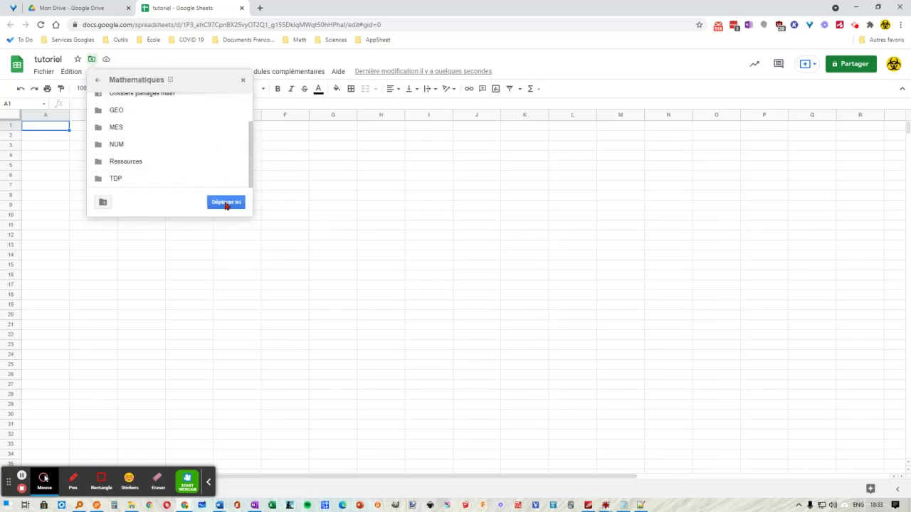
pyautogui.click(236, 143)
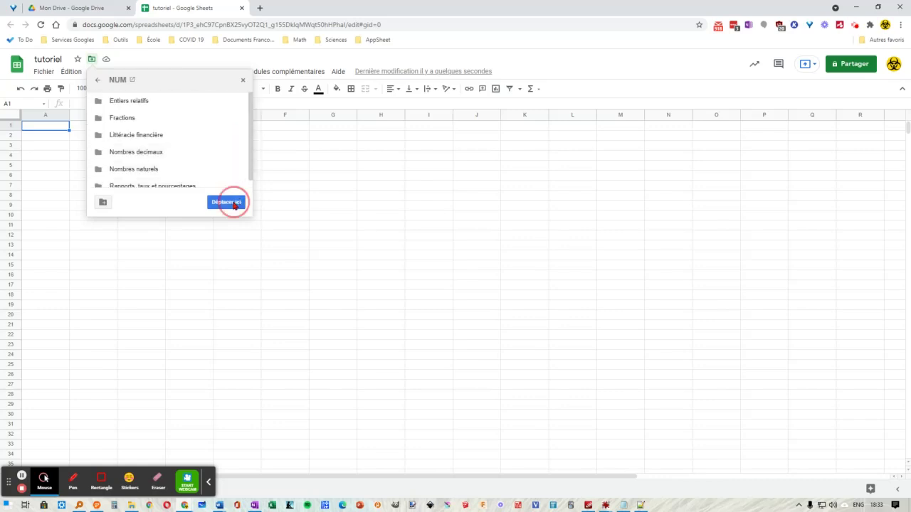
pyautogui.click(235, 204)
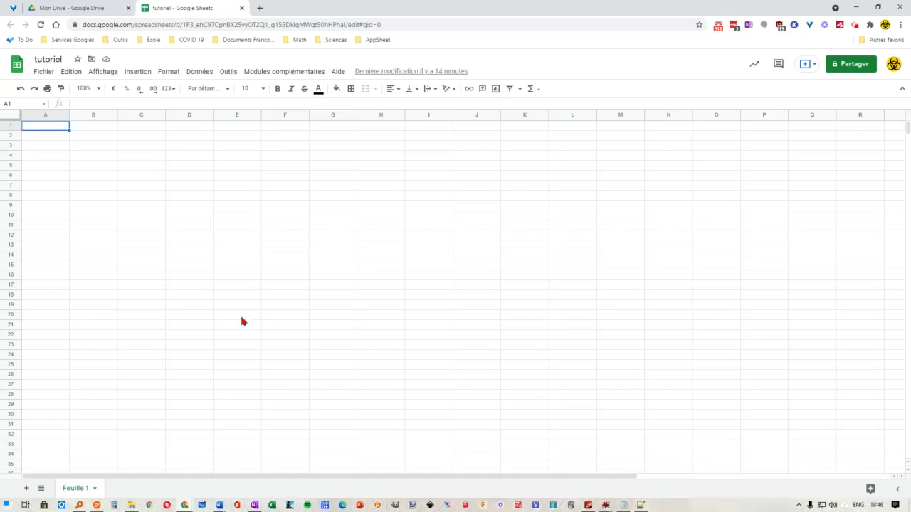
# Examine the empty grid's columns, rows and cell references by selecting cells along row 1 and cell E5
pyautogui.click(95, 127)
pyautogui.click(141, 127)
pyautogui.click(182, 127)
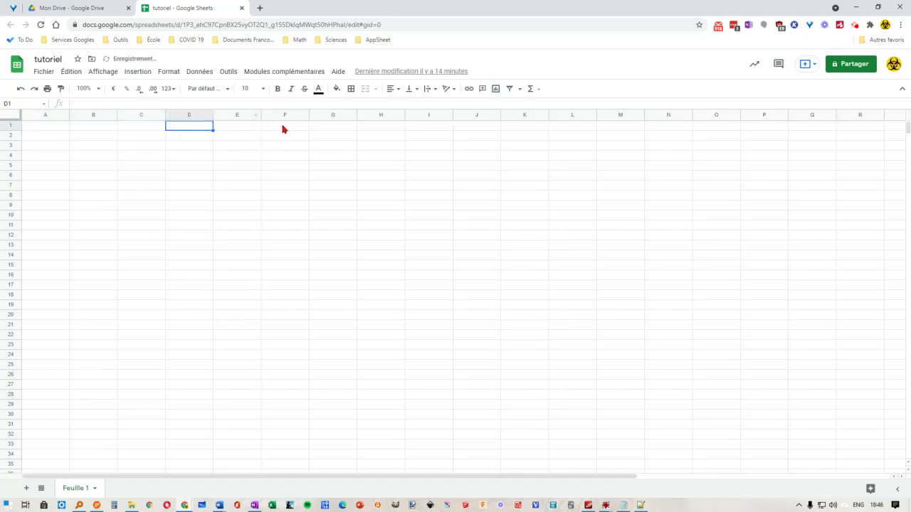
pyautogui.click(284, 128)
pyautogui.click(235, 127)
pyautogui.click(233, 165)
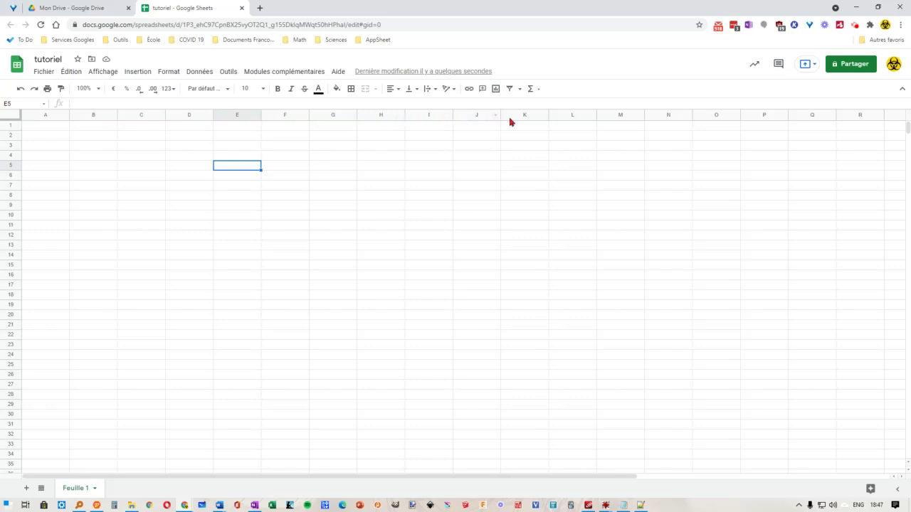
pyautogui.moveTo(20, 136); pyautogui.dragTo(1, 422)
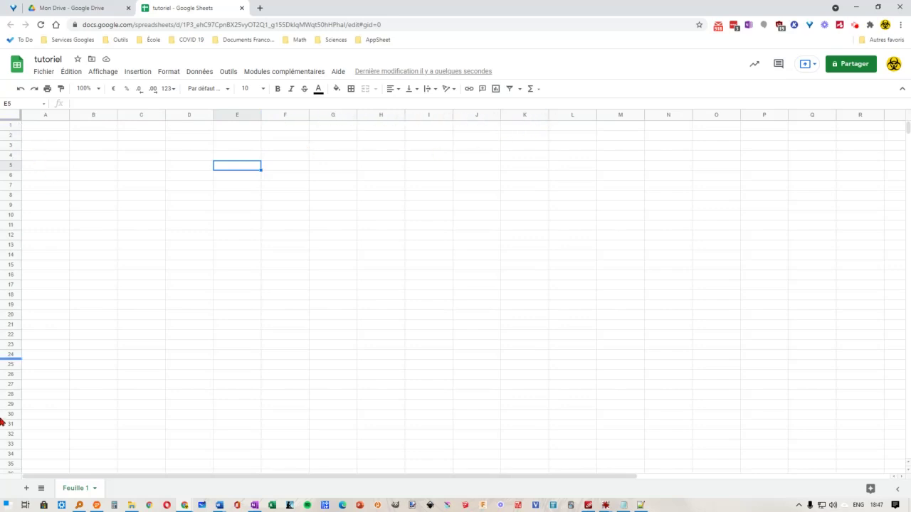
pyautogui.click(49, 128)
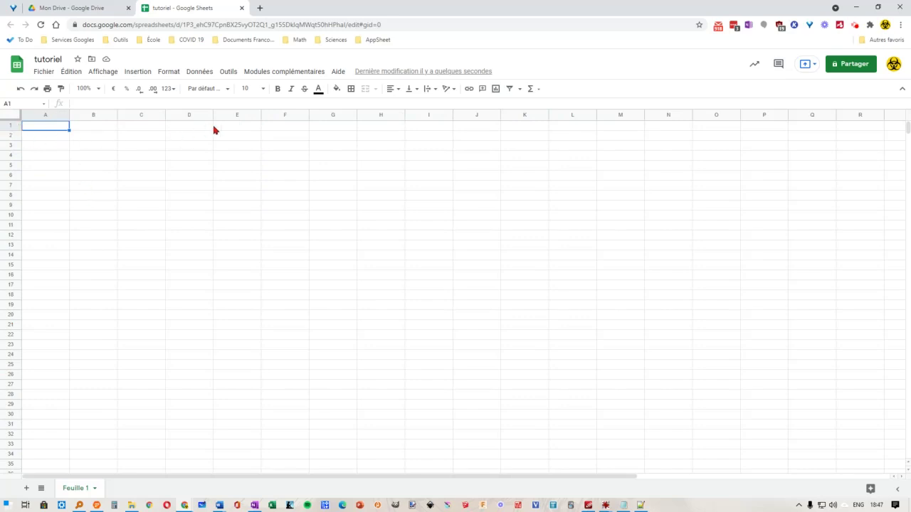
pyautogui.click(227, 166)
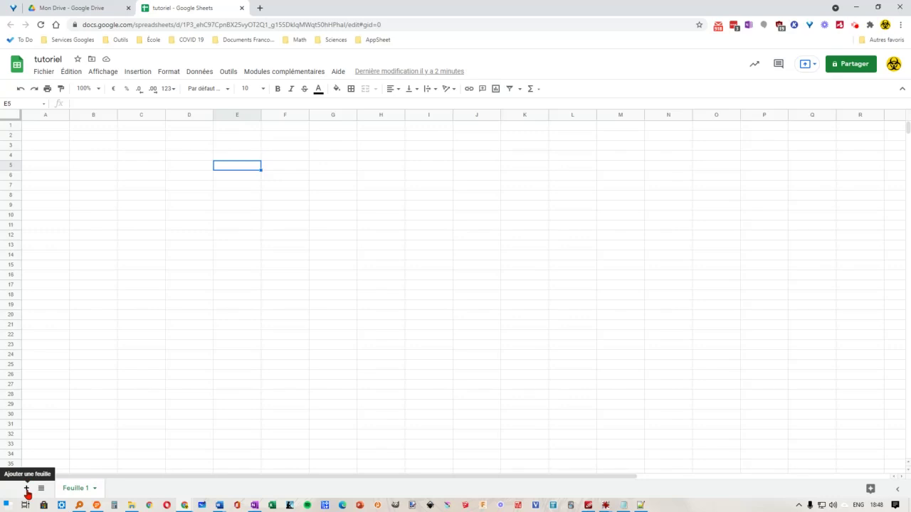
# Add two new sheets to the spreadsheet and rename Feuille 1 as Données
pyautogui.click(27, 489)
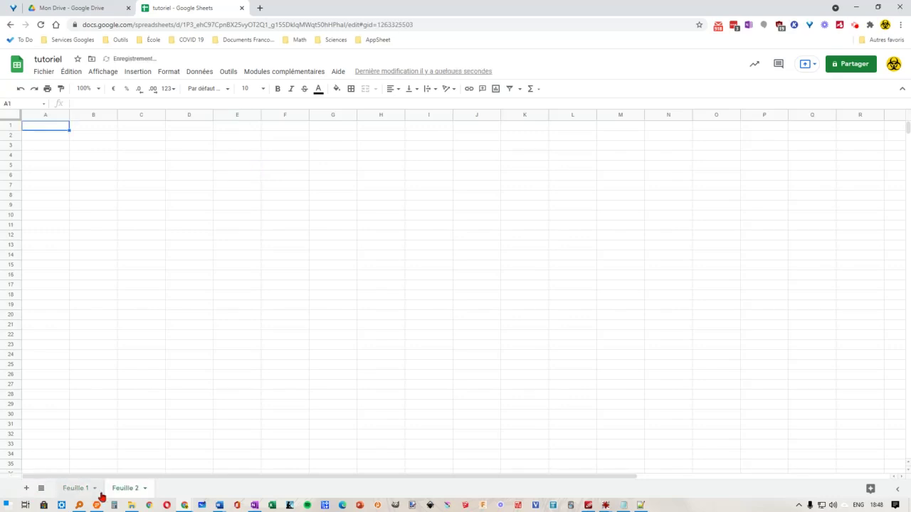
pyautogui.click(27, 489)
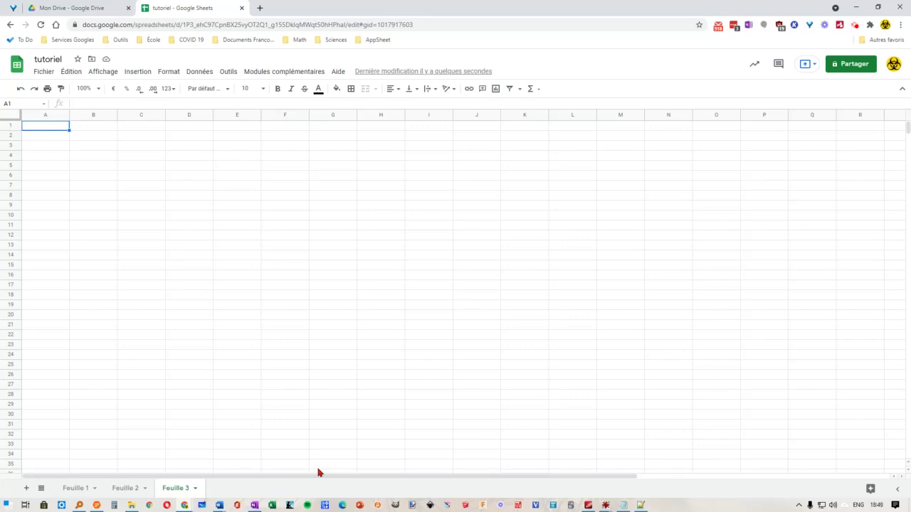
pyautogui.click(83, 491)
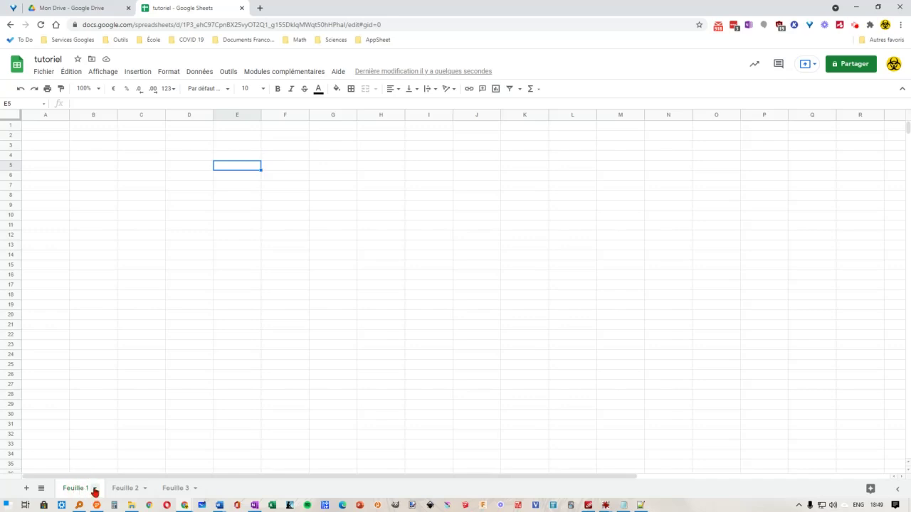
pyautogui.click(95, 490)
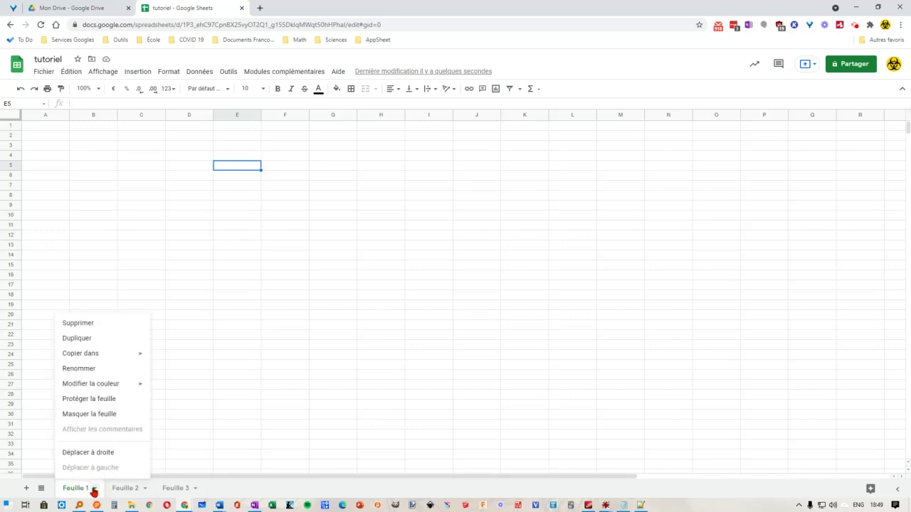
pyautogui.click(90, 371)
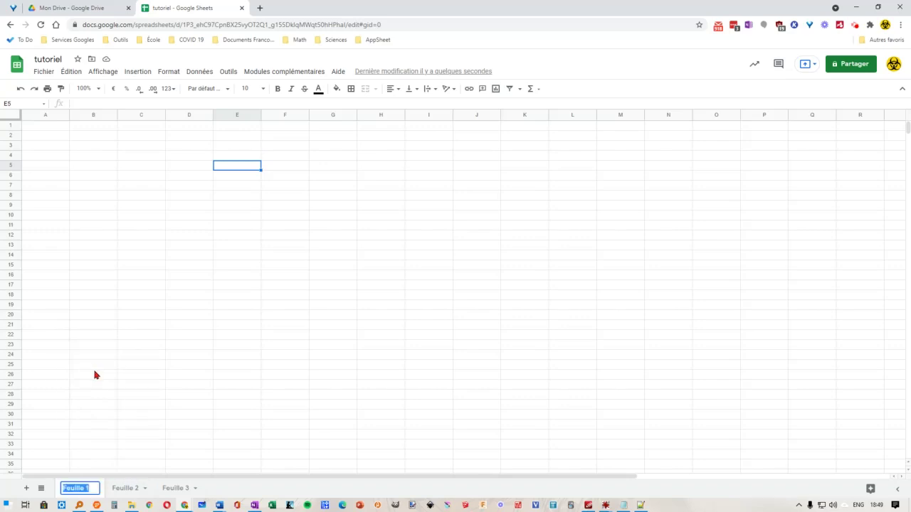
pyautogui.write('Données')
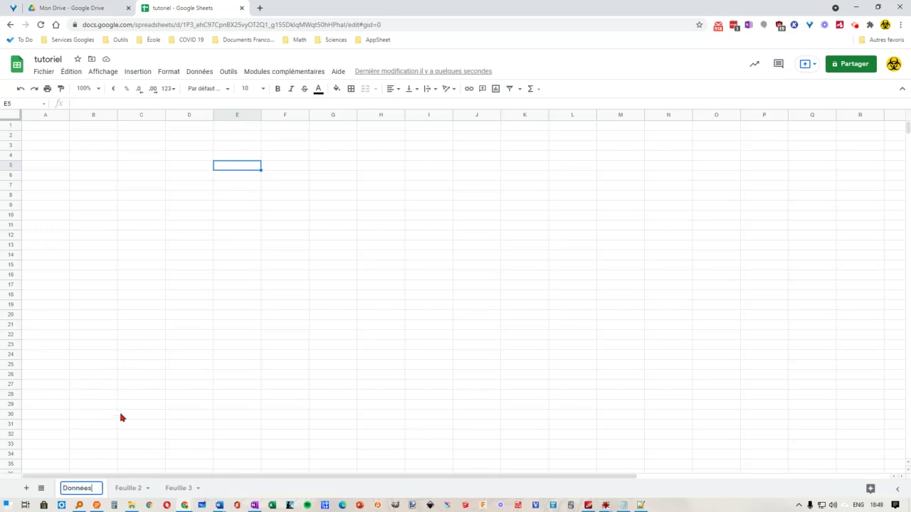
# Rename the sheet Feuille 2 as Tableau
pyautogui.click(148, 489)
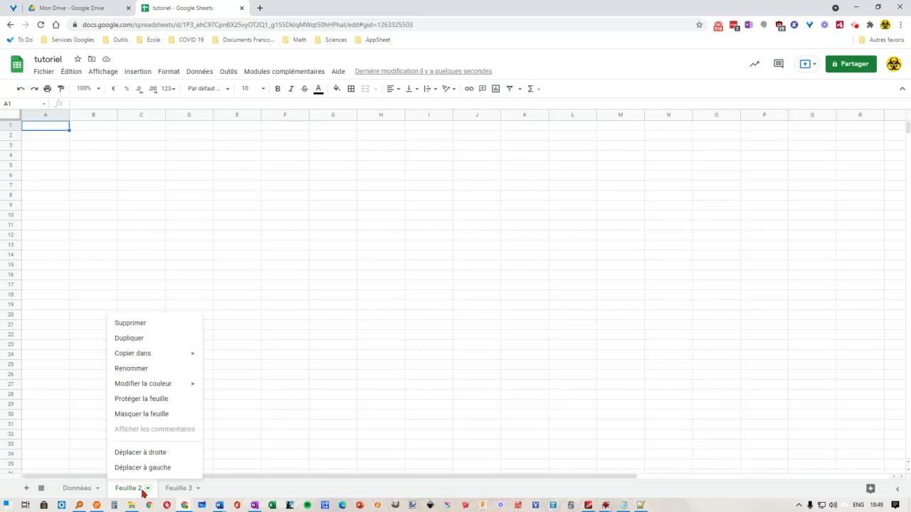
pyautogui.click(136, 370)
pyautogui.write('Ta')
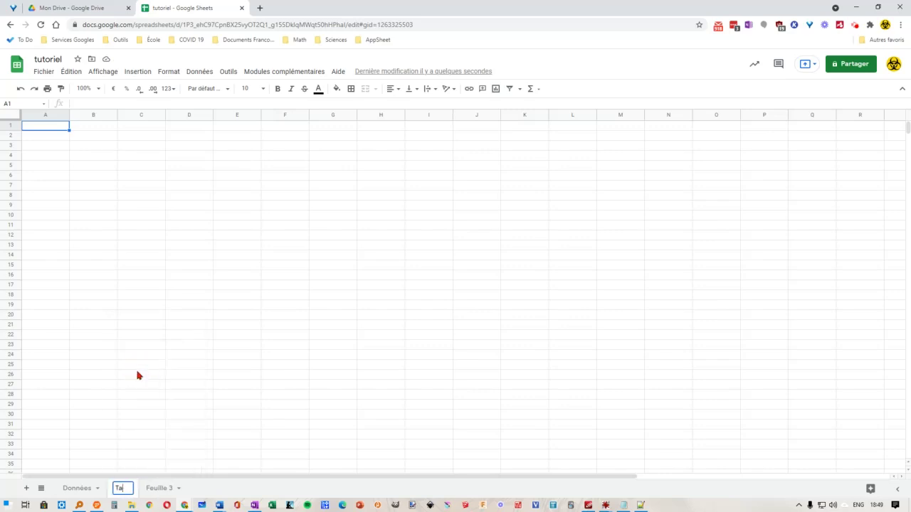
pyautogui.write('bleau')
pyautogui.press('BackSpace')
pyautogui.press('BackSpace')
pyautogui.write('u')
pyautogui.press('Return')
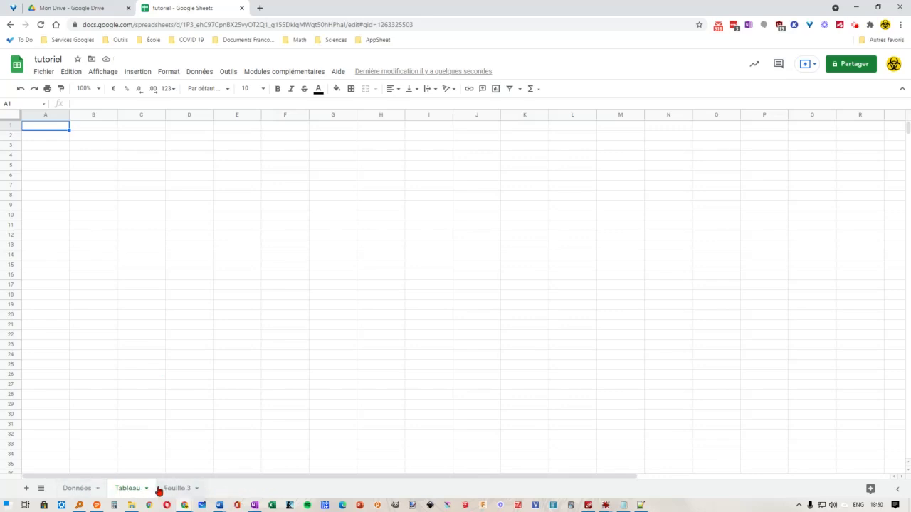
# Set the colour of the Données sheet tab to red
pyautogui.click(98, 490)
pyautogui.click(98, 489)
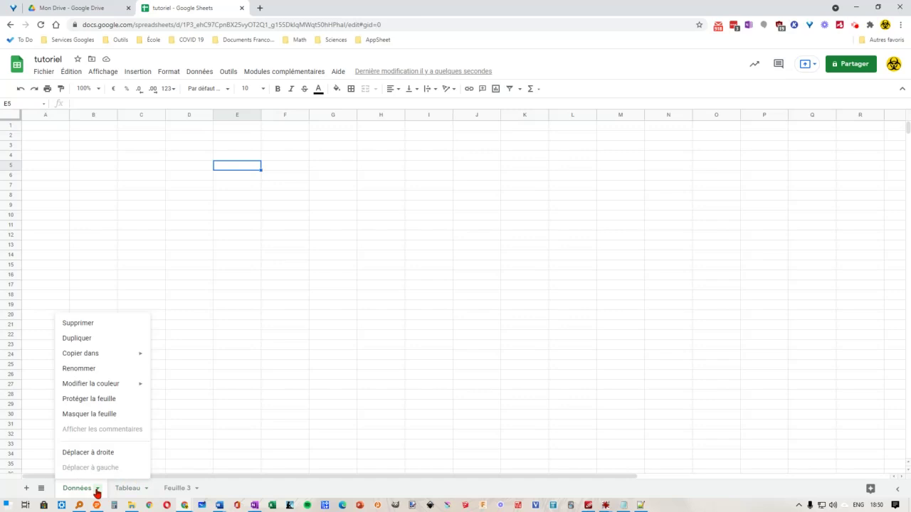
pyautogui.moveTo(98, 386)
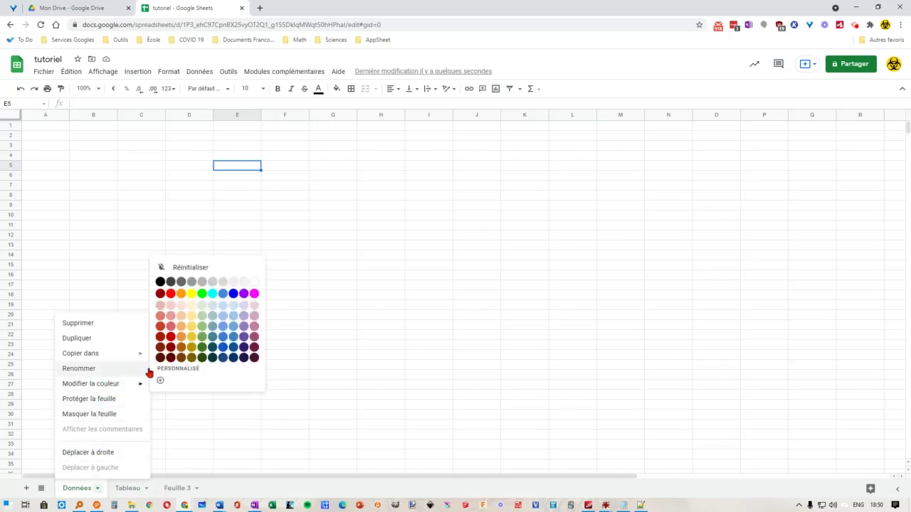
pyautogui.click(171, 294)
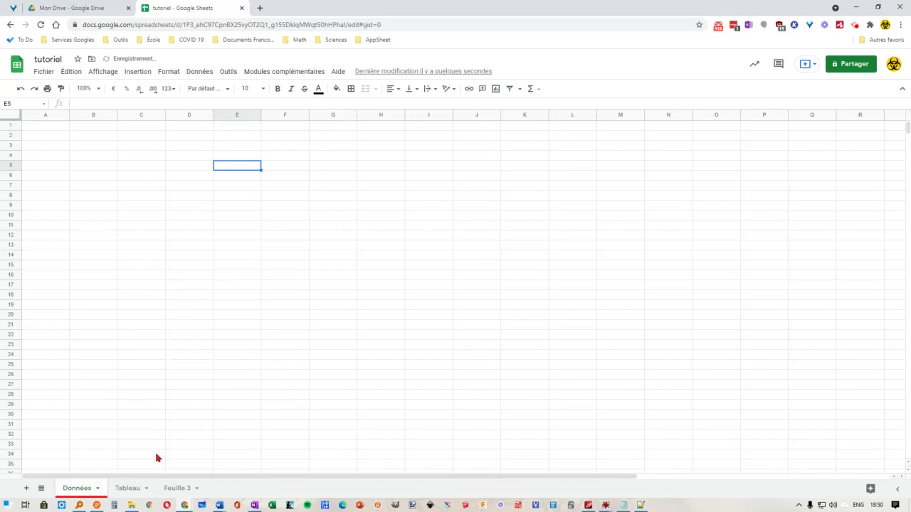
# Set the colour of the Tableau sheet tab to blue and return to the Données sheet
pyautogui.click(145, 489)
pyautogui.click(147, 490)
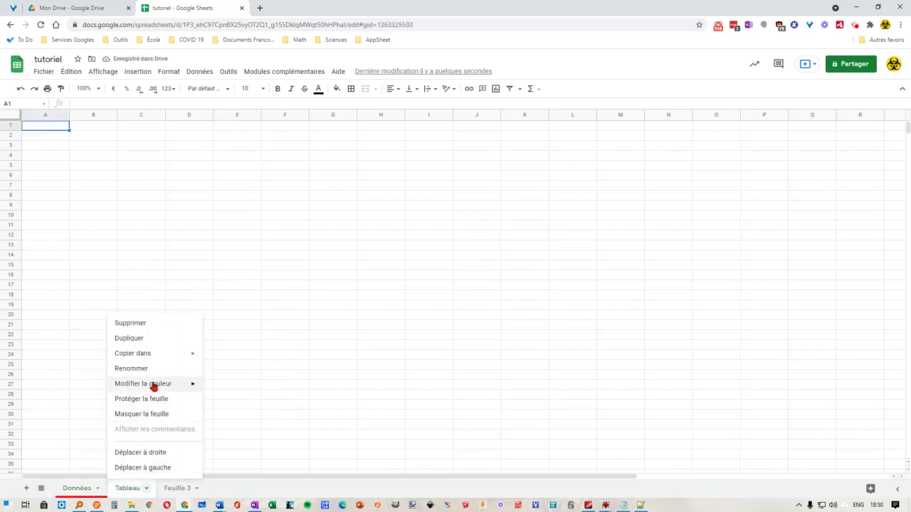
pyautogui.moveTo(152, 384)
pyautogui.click(286, 294)
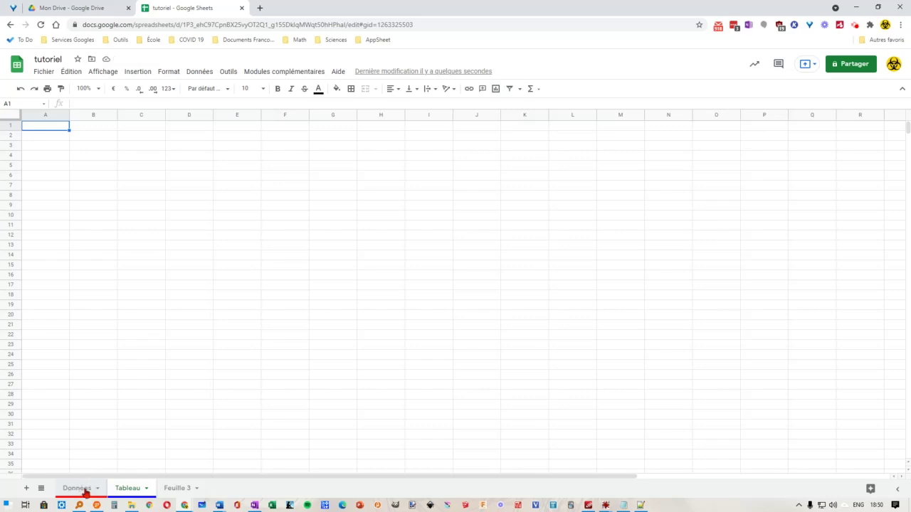
pyautogui.click(126, 489)
pyautogui.click(81, 489)
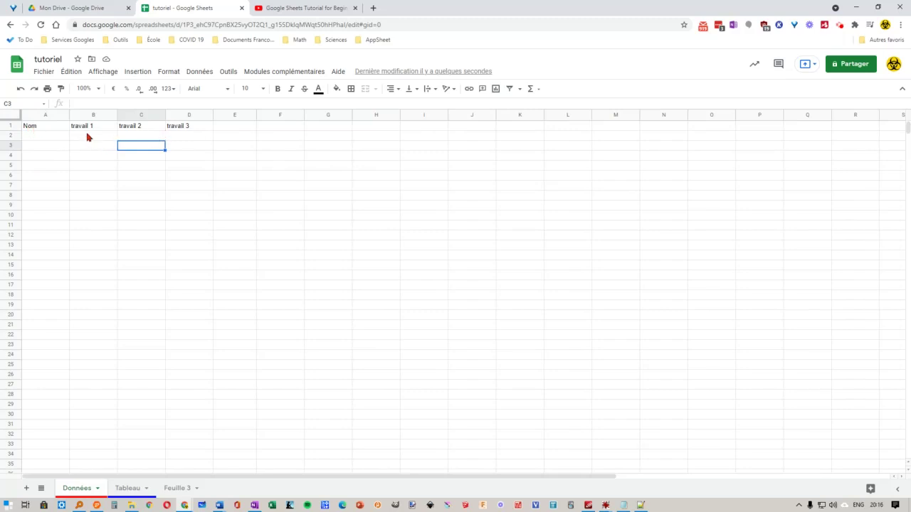
# Make the header cells A1:D1 on the Données sheet bold
pyautogui.click(34, 129)
pyautogui.hotkey('ctrl', 'shift', 'Right')
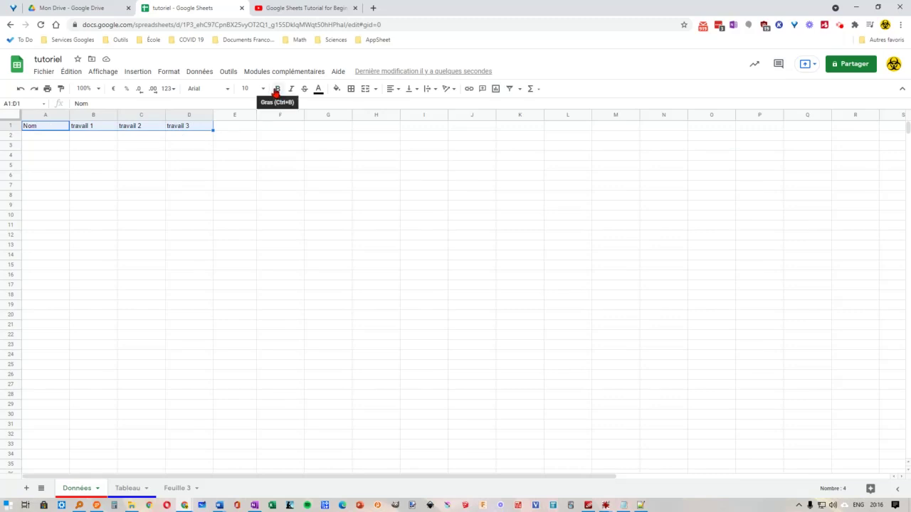
pyautogui.click(277, 90)
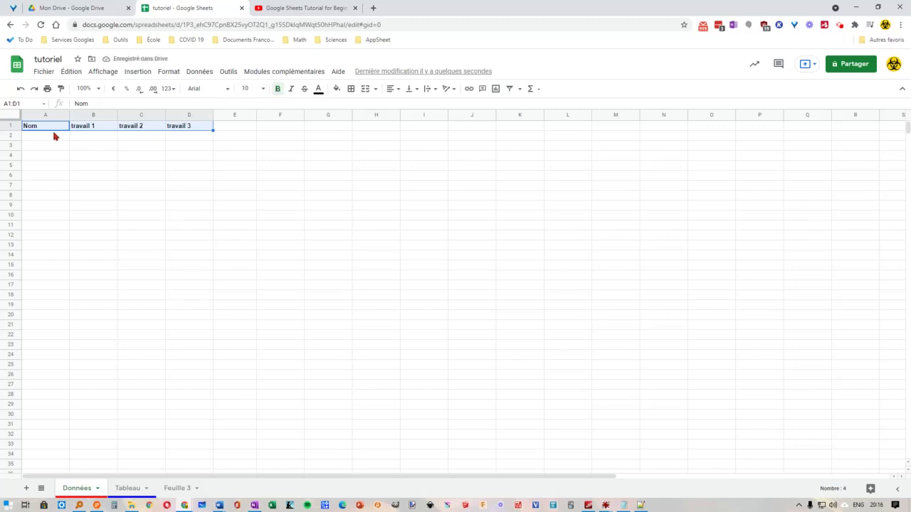
# Centre the text of header cells A1:D1 horizontally and fill them with light orange
pyautogui.click(394, 89)
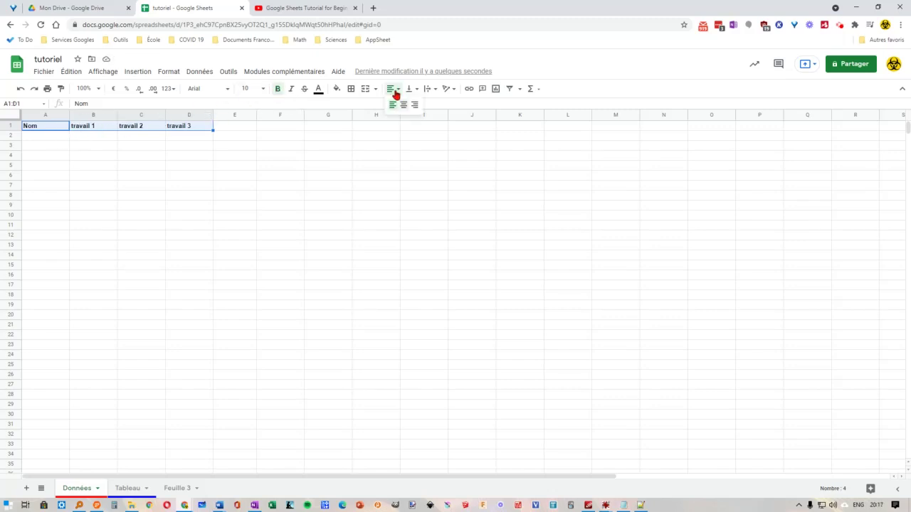
pyautogui.click(403, 104)
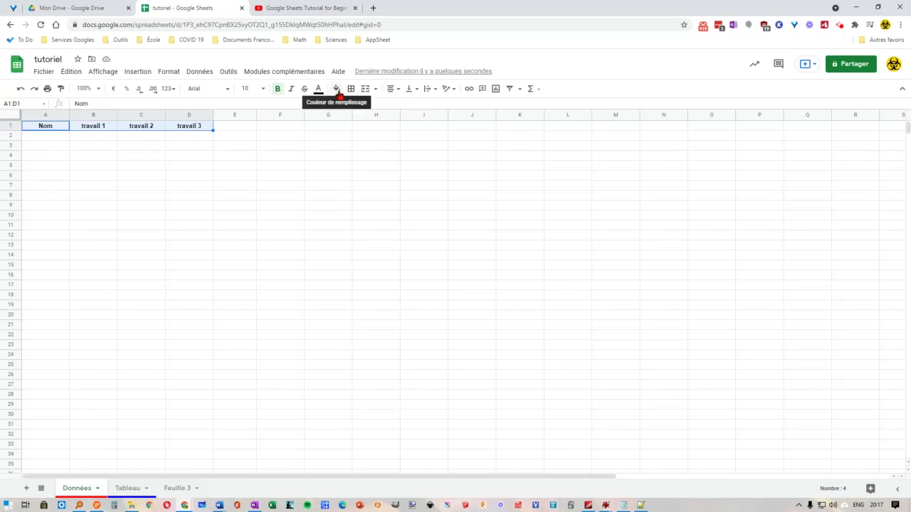
pyautogui.click(337, 89)
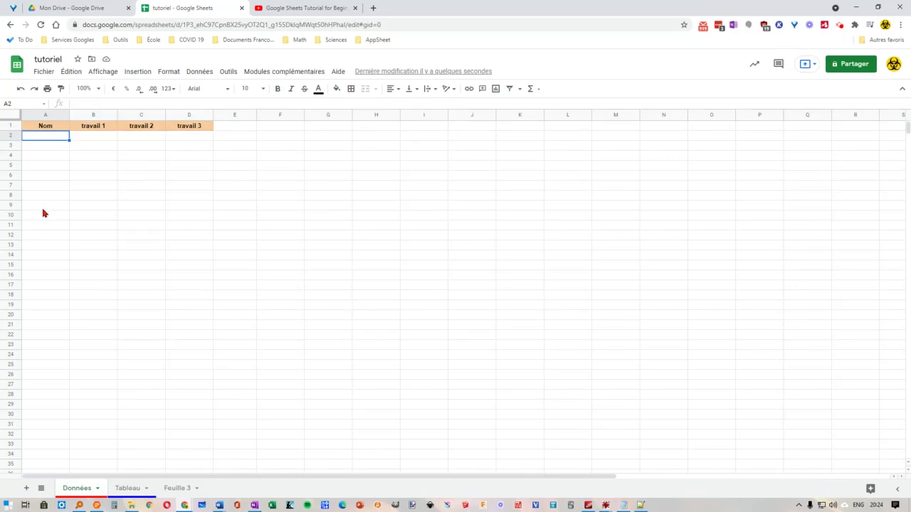
# Fill A2:D6 with five first names and the scores 20, 20, 40; 24, 35, 27; 22, 27, 30; 40, 21, 22; 50, 33, 20
pyautogui.write('Marie\t20\t20\t40 Joé\t24\t35\t27 Julie\t22\t27\t30 Sophie\t40\t21\t22 Marc\t50\t33\t20')
pyautogui.click(42, 214)
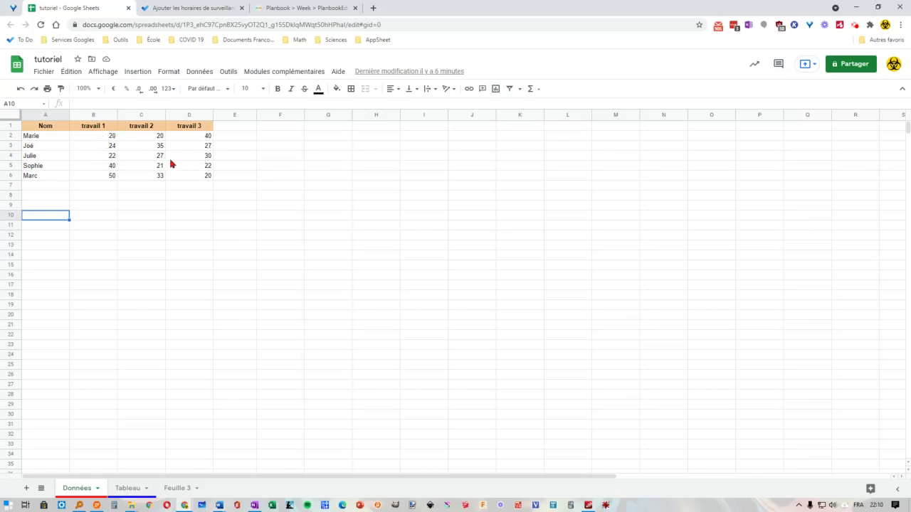
# Format the scores in B2:D6 as Canadian dollars (Dollar canadien)
pyautogui.click(111, 138)
pyautogui.moveTo(126, 147); pyautogui.dragTo(205, 177)
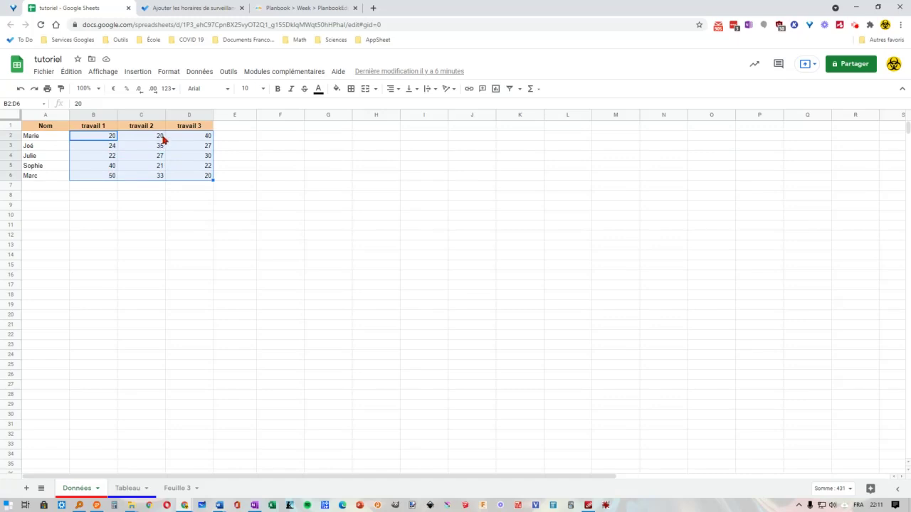
pyautogui.click(174, 74)
pyautogui.moveTo(179, 113)
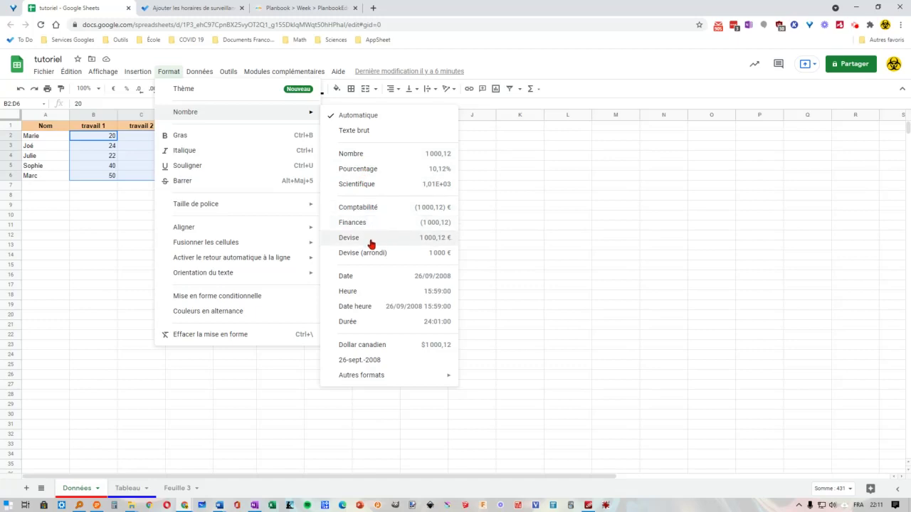
pyautogui.click(373, 346)
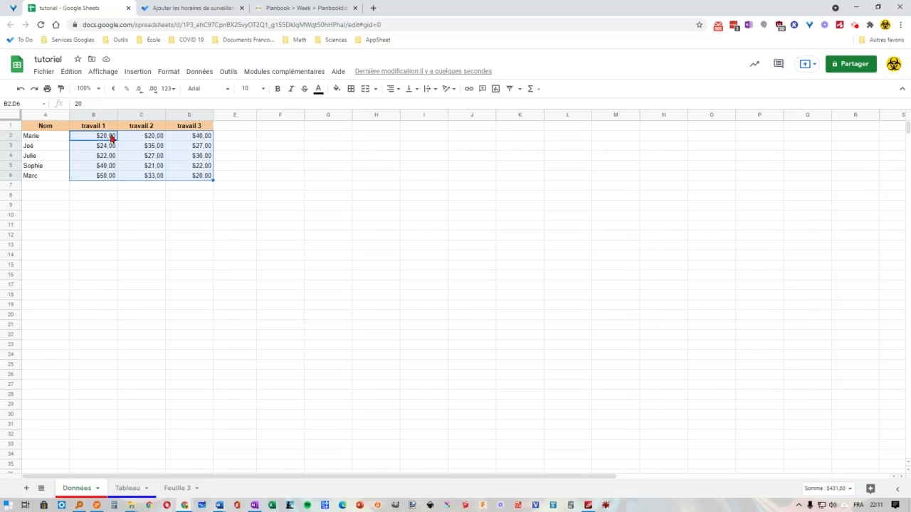
pyautogui.click(120, 198)
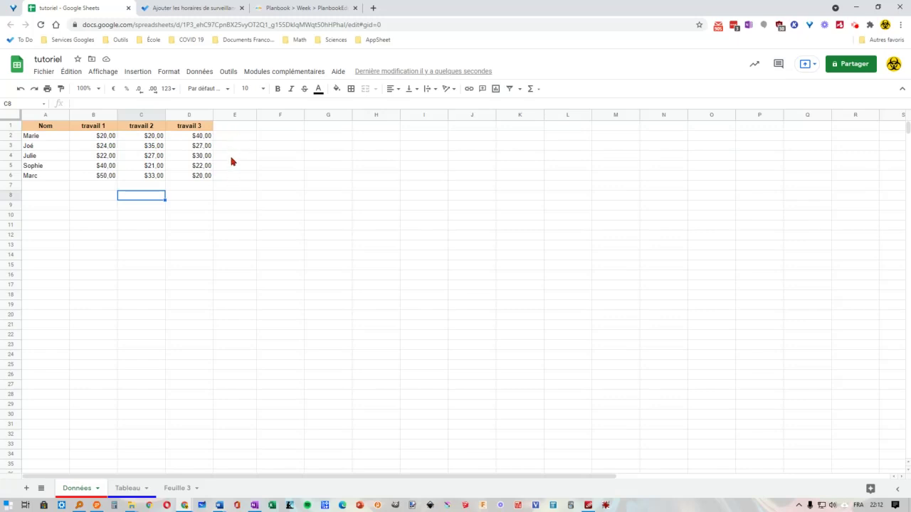
# Enter the header total in cell E1
pyautogui.click(219, 127)
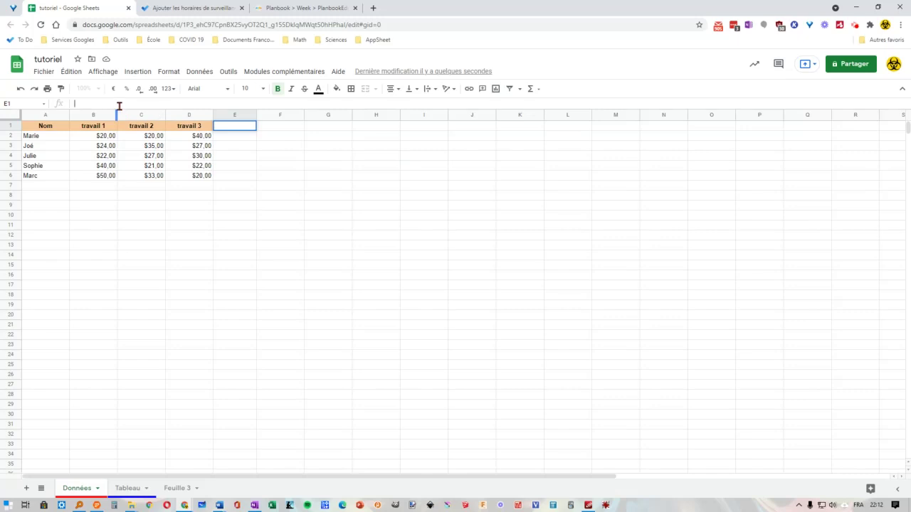
pyautogui.doubleClick(230, 126)
pyautogui.write('tatal')
pyautogui.moveTo(240, 126); pyautogui.dragTo(219, 126)
pyautogui.press('BackSpace')
pyautogui.write('total')
pyautogui.click(94, 103)
pyautogui.click(228, 205)
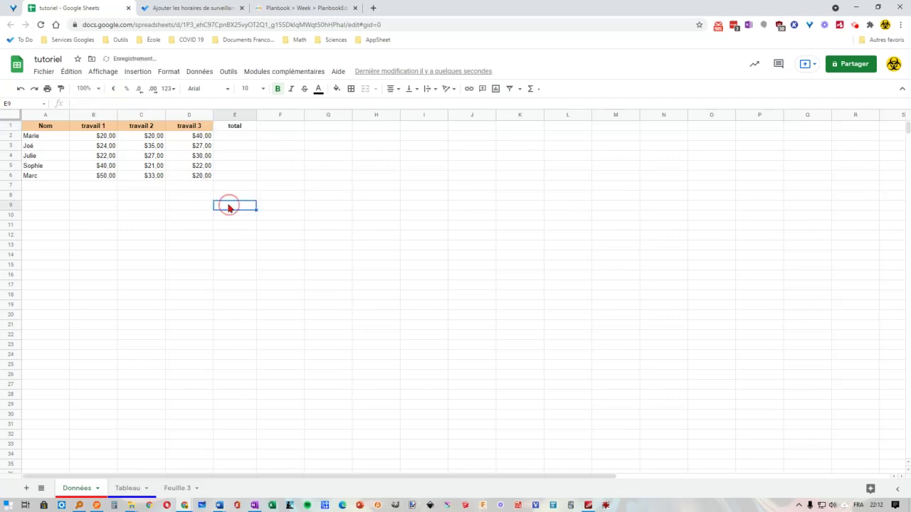
# Fill the total header cell E1 with the same light orange as the other headers
pyautogui.click(228, 128)
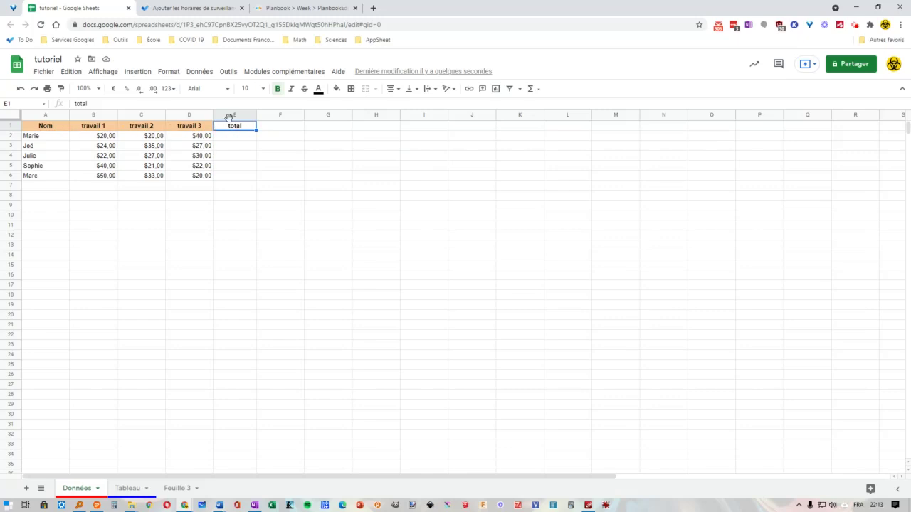
pyautogui.click(338, 90)
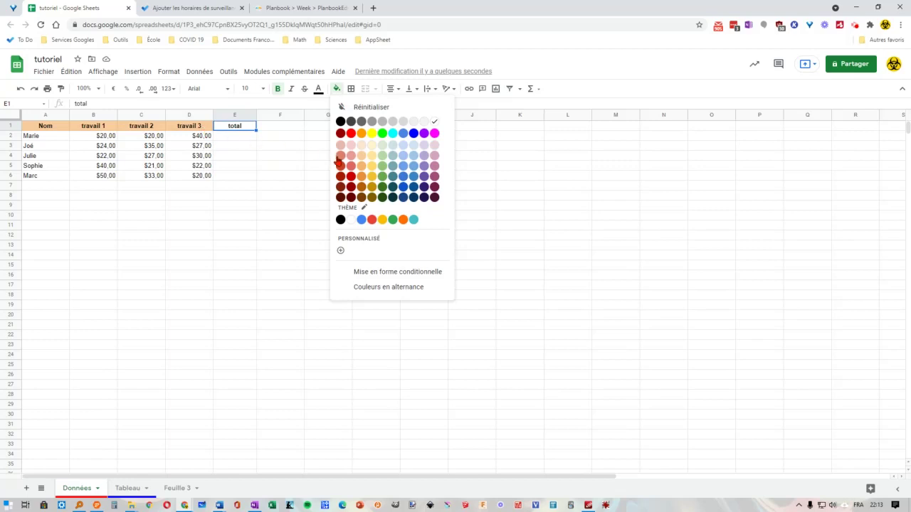
pyautogui.click(361, 168)
pyautogui.click(338, 90)
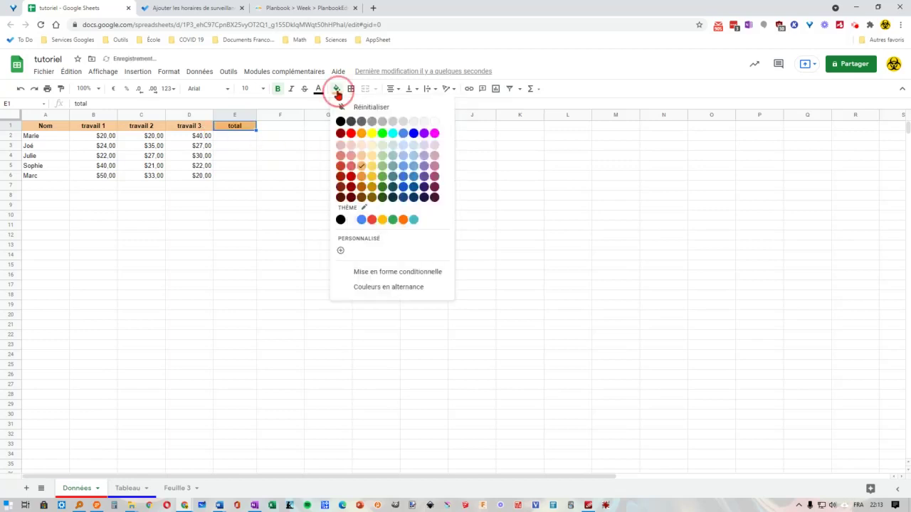
pyautogui.click(361, 156)
pyautogui.click(263, 157)
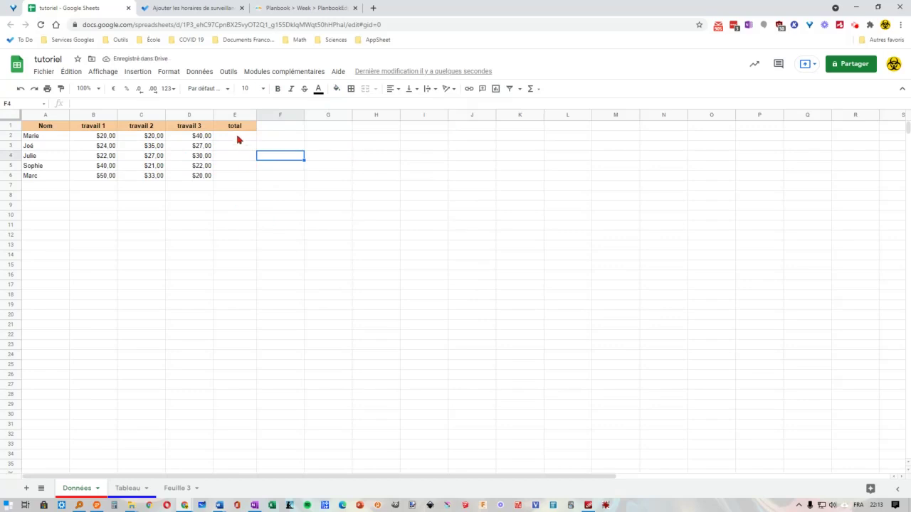
# Enter =SUM(B2:D2) in E2 and accept the autofill suggestion for the remaining totals in E3:E6
pyautogui.click(238, 139)
pyautogui.click(238, 169)
pyautogui.click(239, 181)
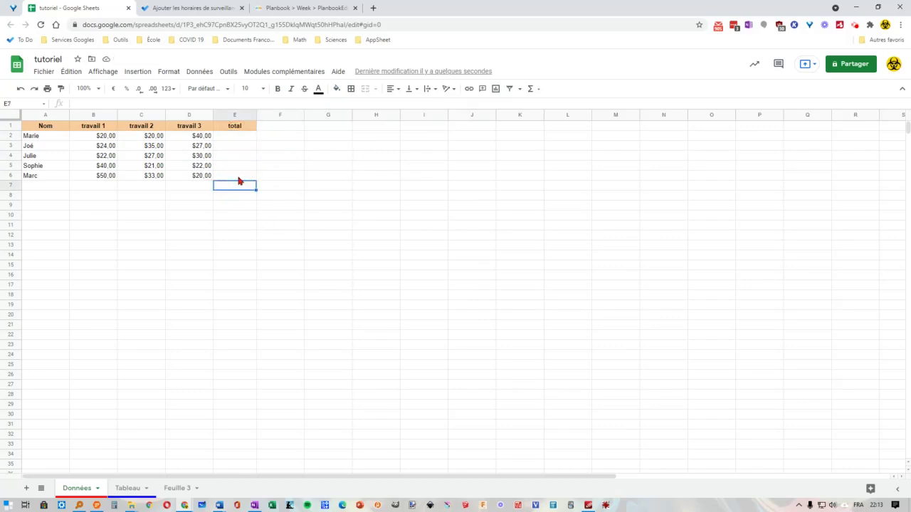
pyautogui.click(240, 139)
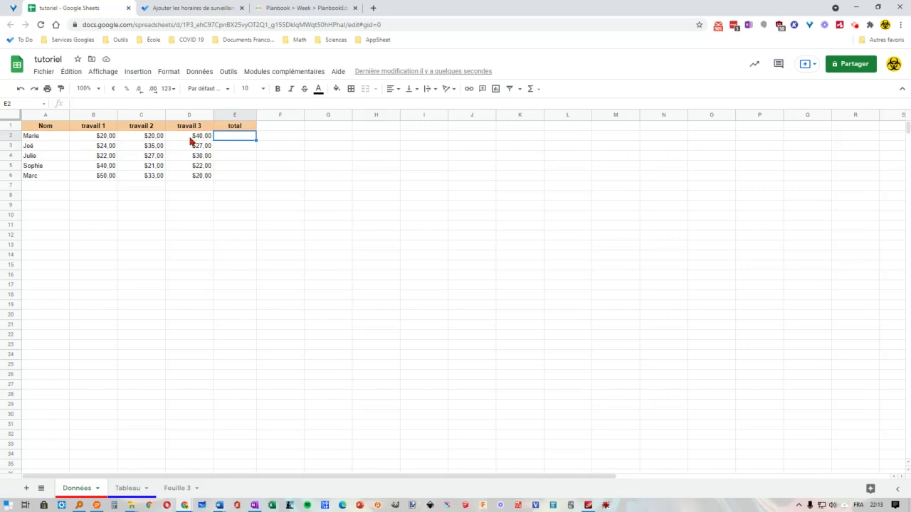
pyautogui.click(87, 105)
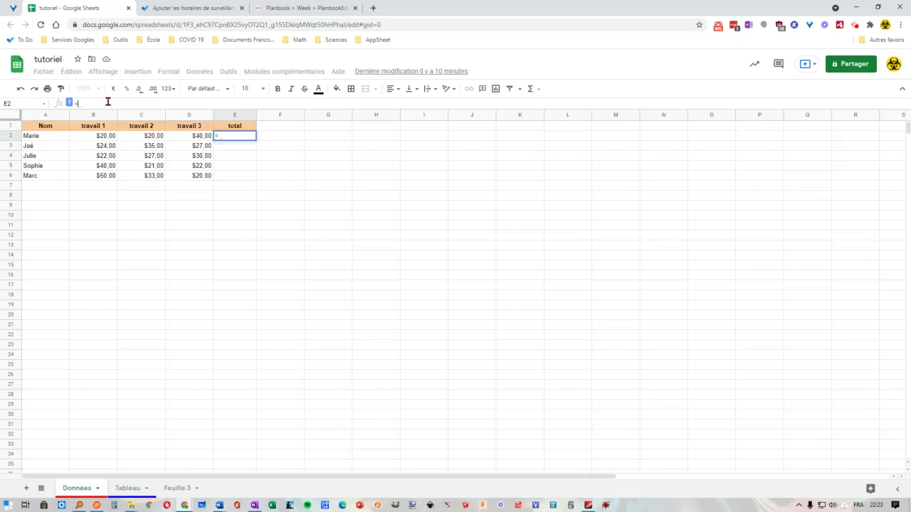
pyautogui.write('sum')
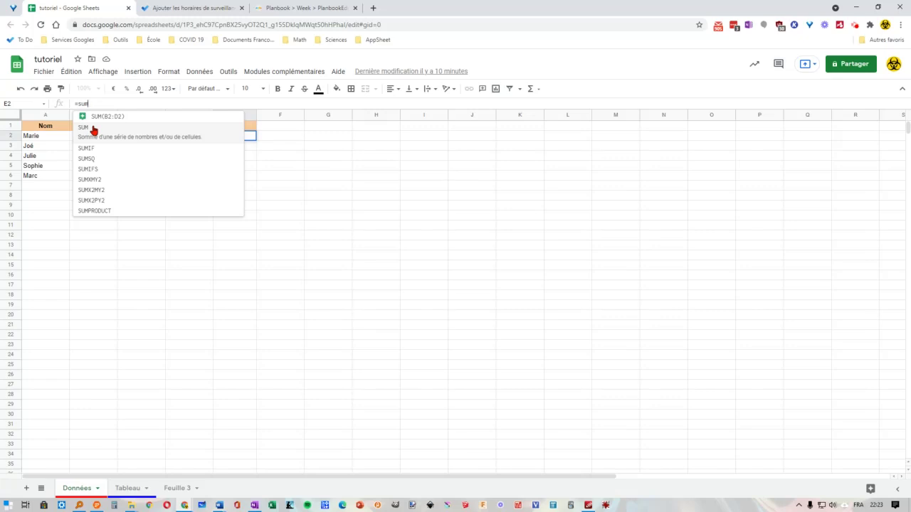
pyautogui.click(93, 130)
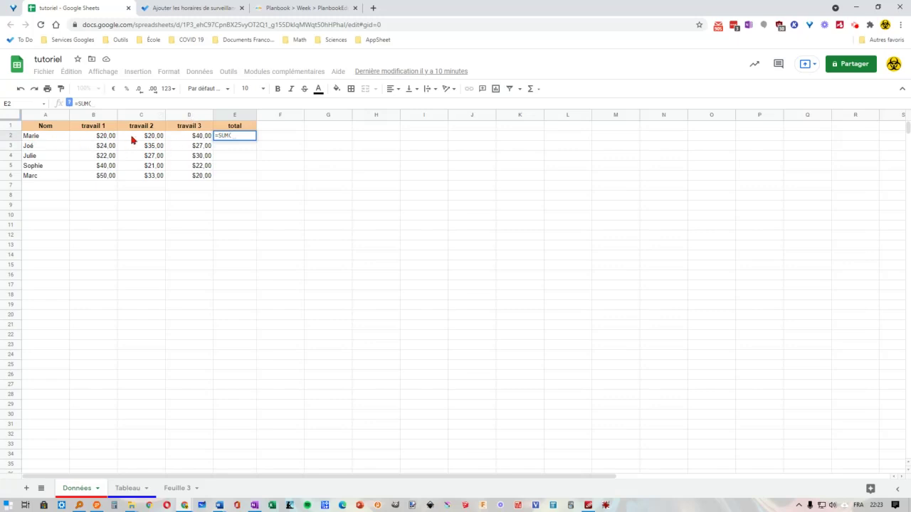
pyautogui.click(96, 137)
pyautogui.moveTo(95, 137); pyautogui.dragTo(187, 141)
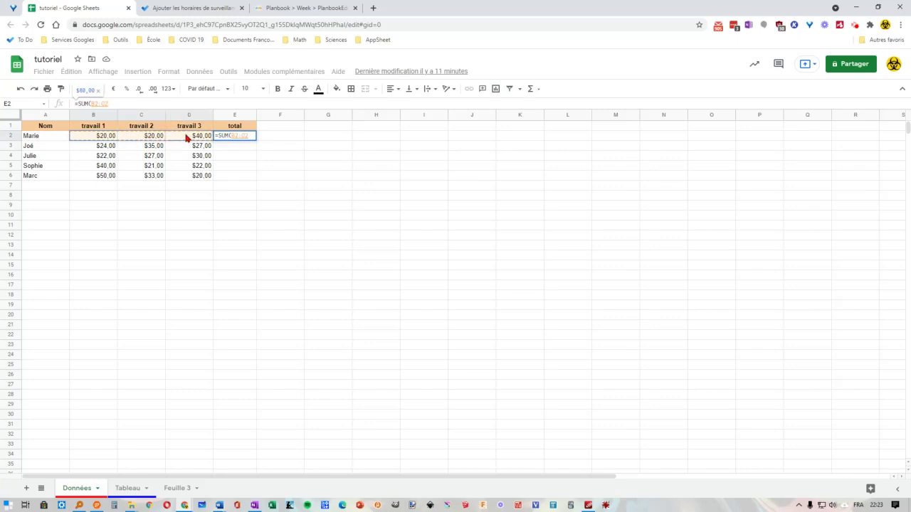
pyautogui.write(')')
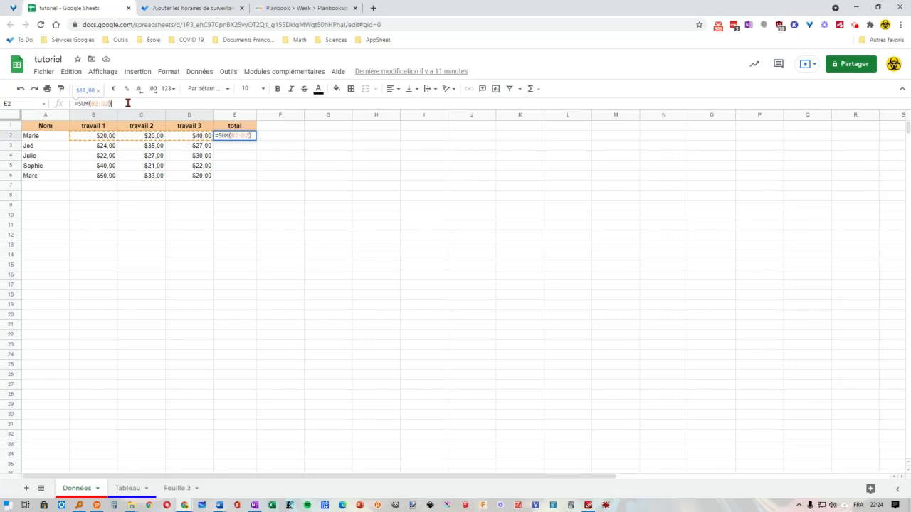
pyautogui.press('Return')
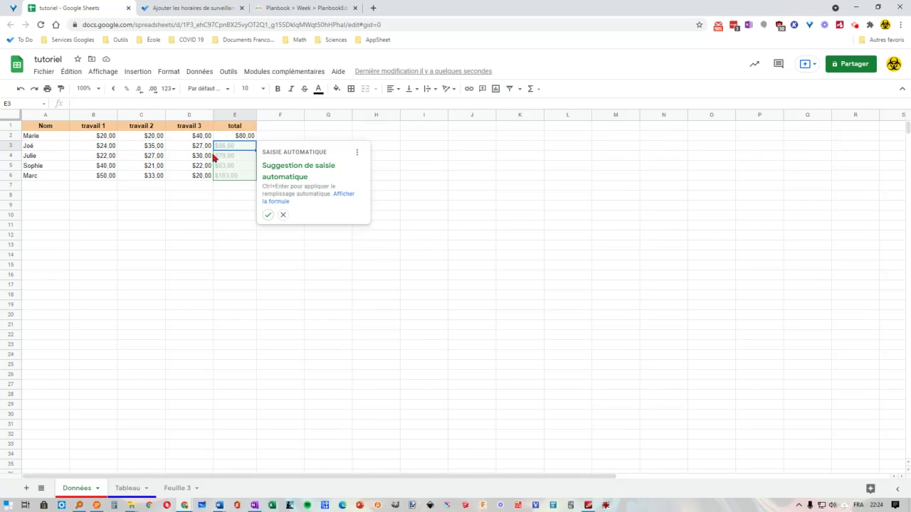
pyautogui.click(269, 215)
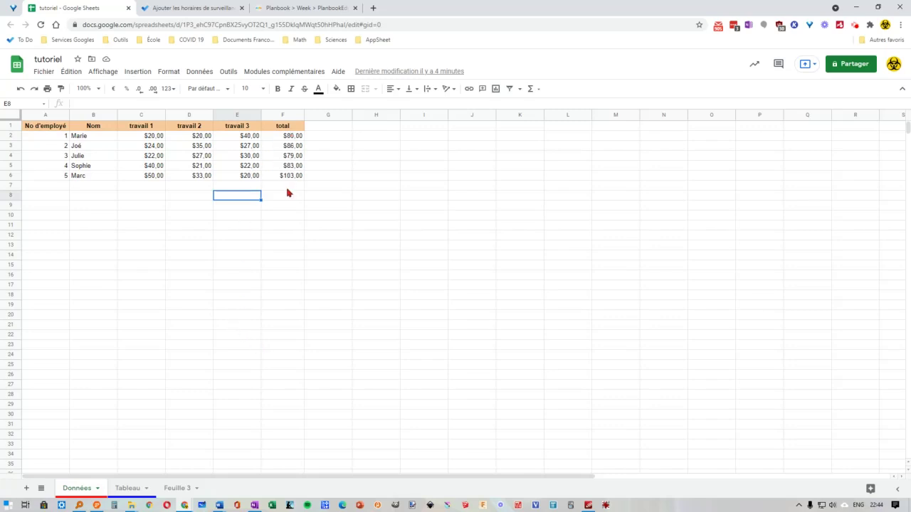
# Enter the labels Maximun, Minimum and Moyenne in cells E8, E9 and E10
pyautogui.doubleClick(228, 197)
pyautogui.write('Maximun')
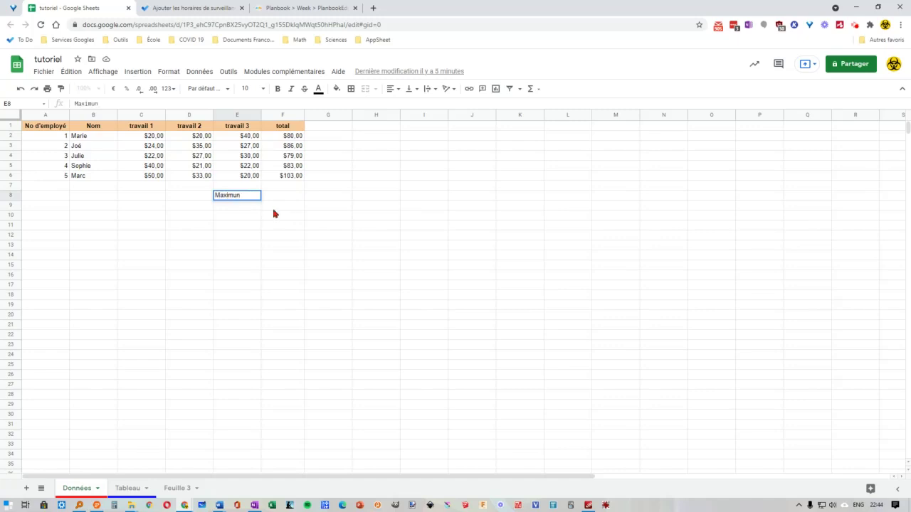
pyautogui.click(281, 200)
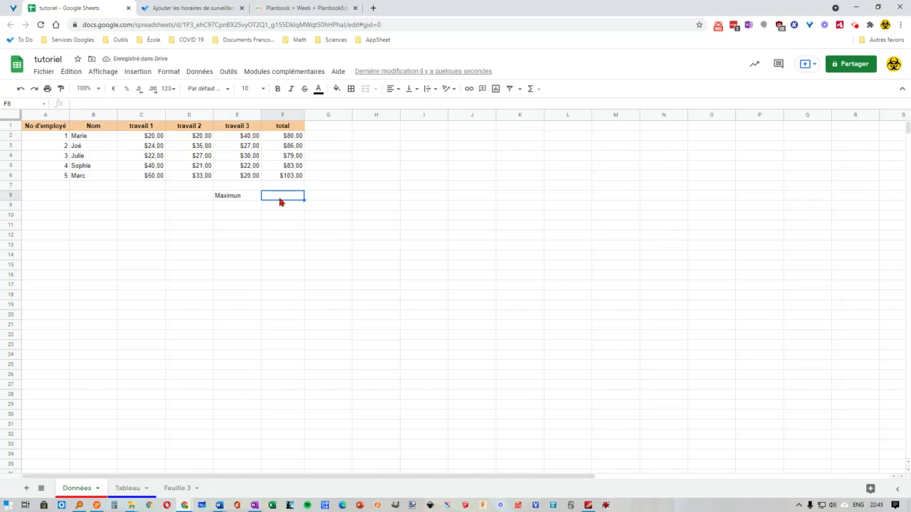
pyautogui.click(236, 206)
pyautogui.write('Minimum')
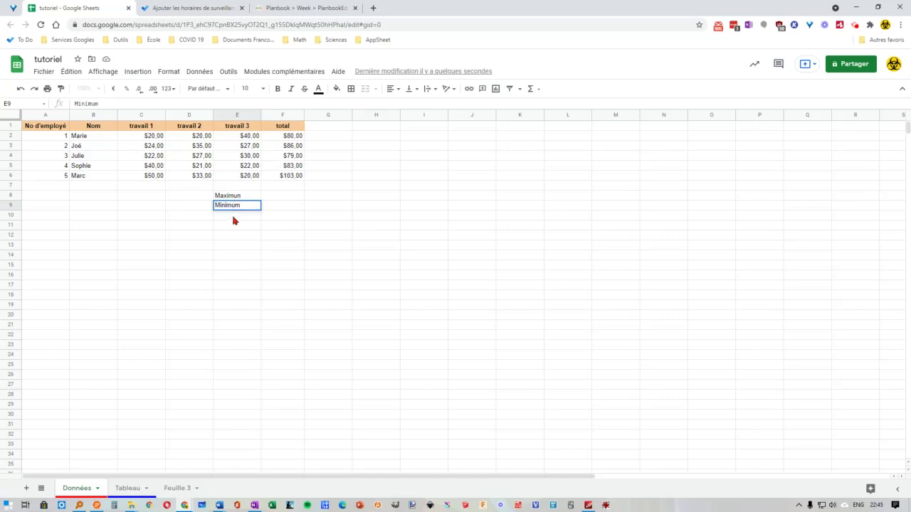
pyautogui.click(233, 217)
pyautogui.write('Moyenne')
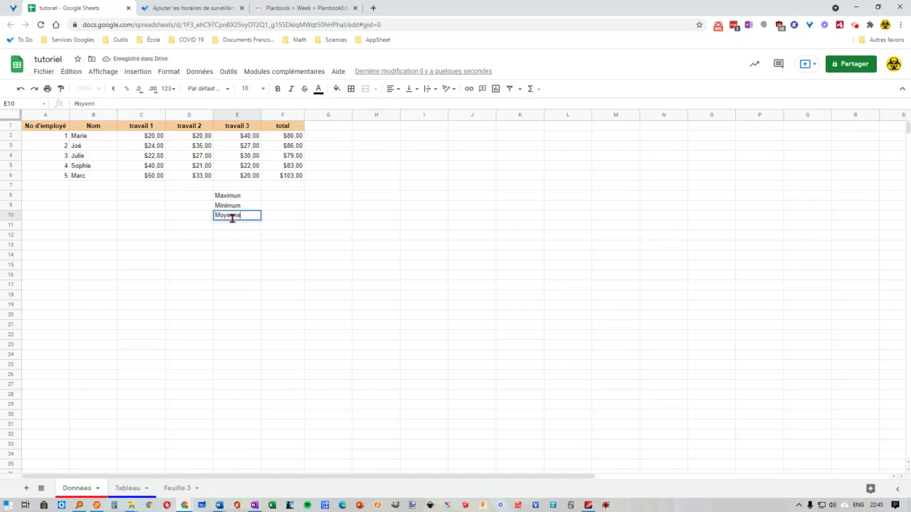
pyautogui.moveTo(258, 197); pyautogui.dragTo(243, 218)
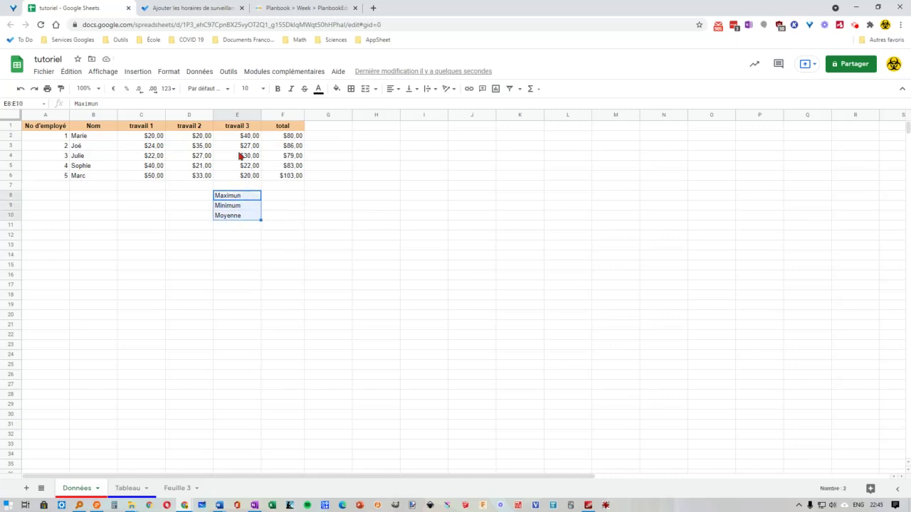
pyautogui.click(226, 227)
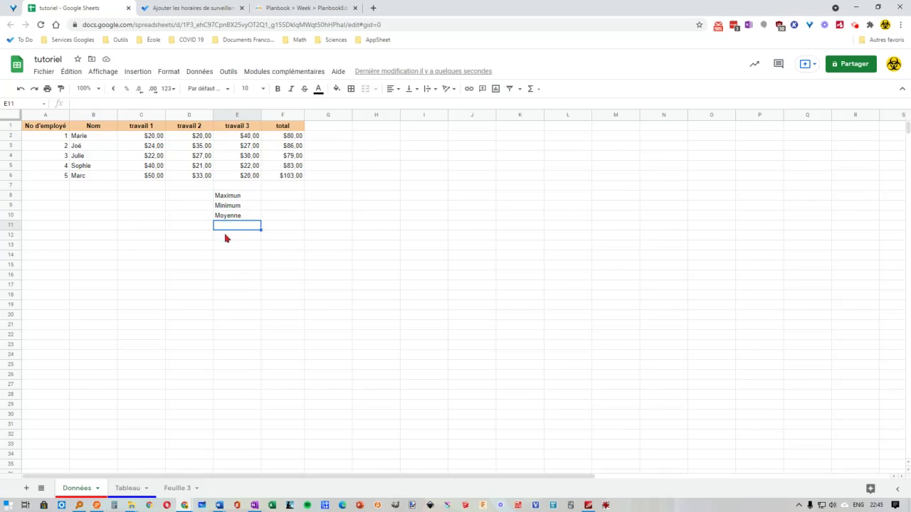
# Copy the travail 3 header cell E1 and paste only its format onto the labels in E8:E10
pyautogui.click(224, 130)
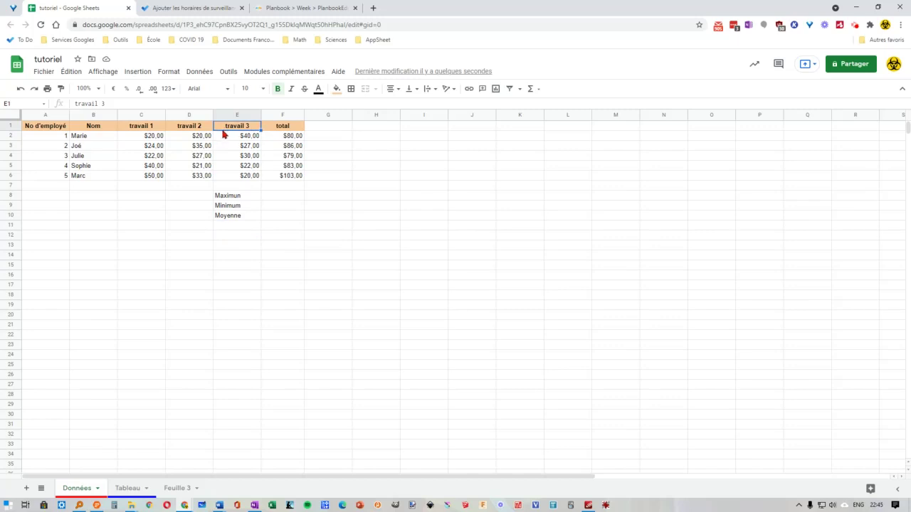
pyautogui.hotkey('ctrl', 'c')
pyautogui.click(229, 196)
pyautogui.hotkey('shift', 'Down')
pyautogui.hotkey('shift', 'Down')
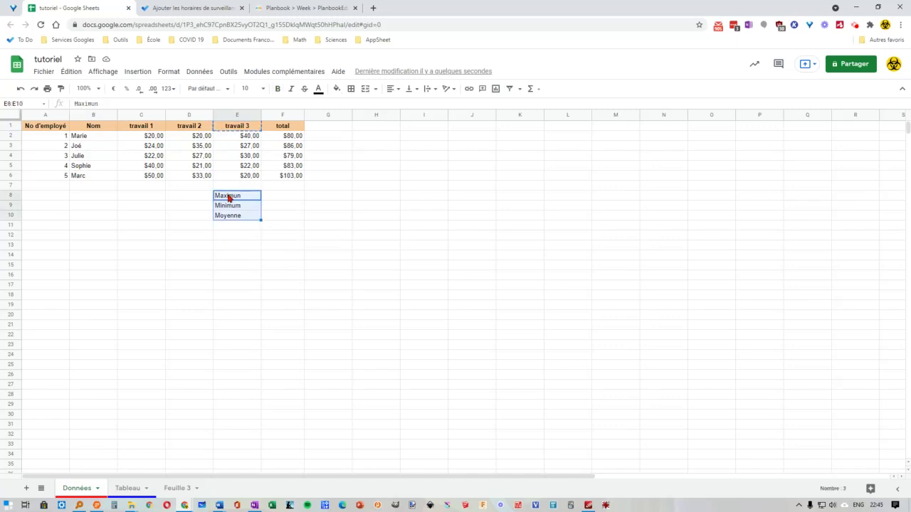
pyautogui.click(238, 235)
pyautogui.moveTo(238, 197); pyautogui.dragTo(239, 215)
pyautogui.rightClick(232, 198)
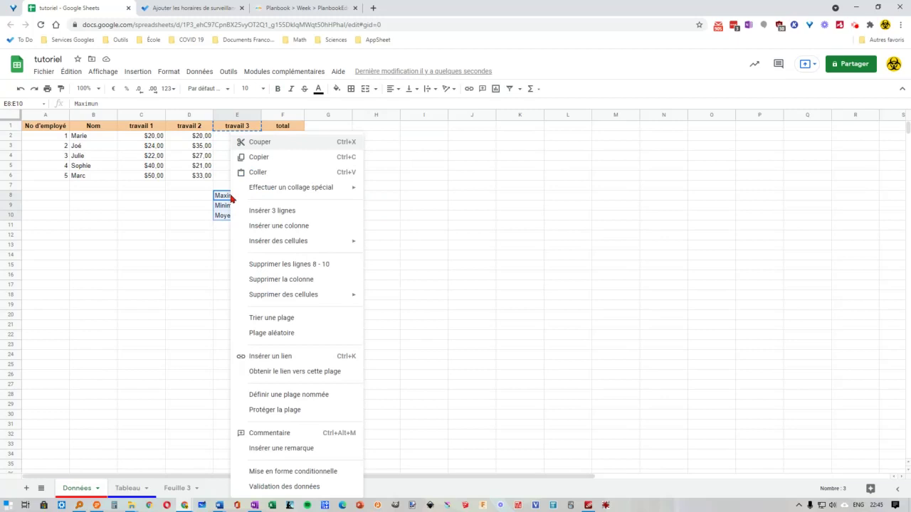
pyautogui.moveTo(264, 191)
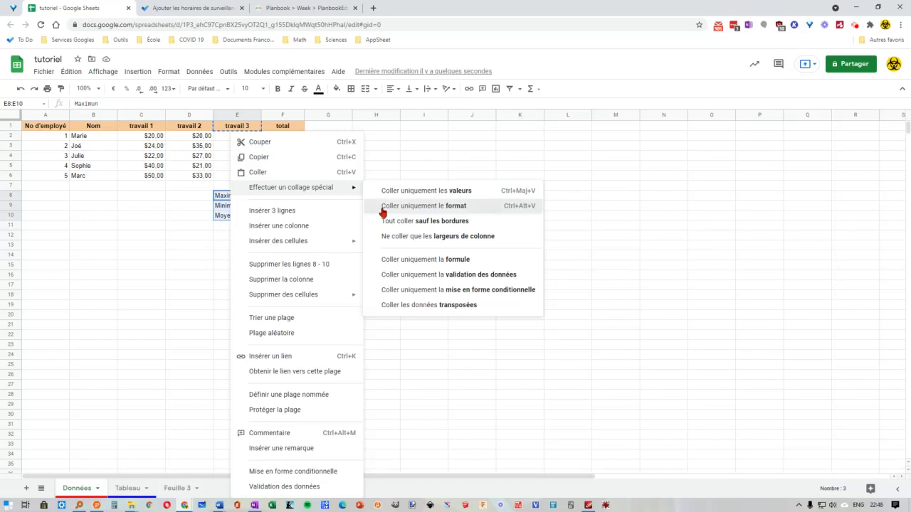
pyautogui.click(382, 210)
pyautogui.click(239, 236)
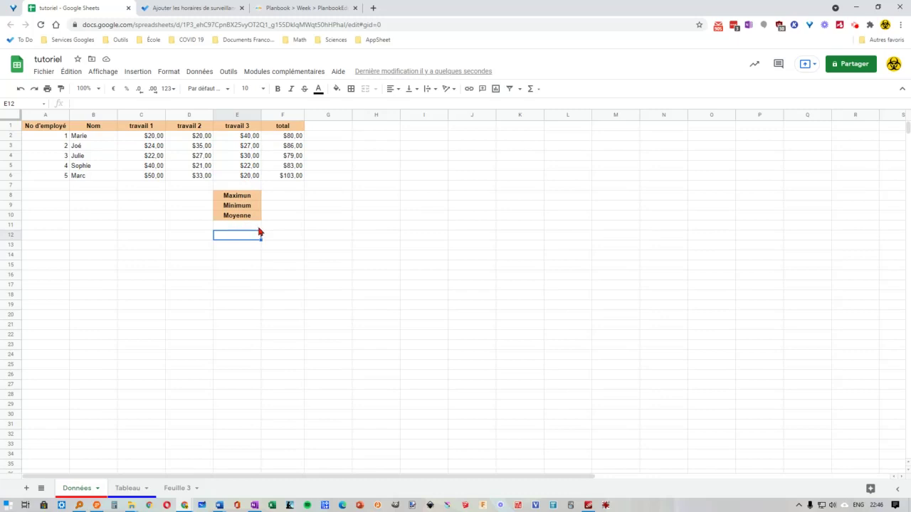
# Enter =MAX(F2:F6) in F8, beside the Maximun label, to get the highest total
pyautogui.press('Up')
pyautogui.press('Up')
pyautogui.press('Up')
pyautogui.press('Up')
pyautogui.press('Right')
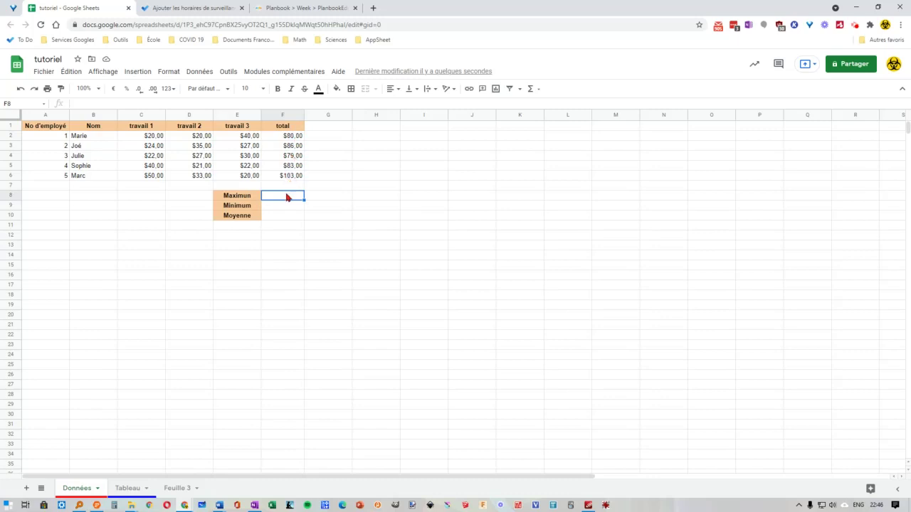
pyautogui.click(93, 105)
pyautogui.write('=')
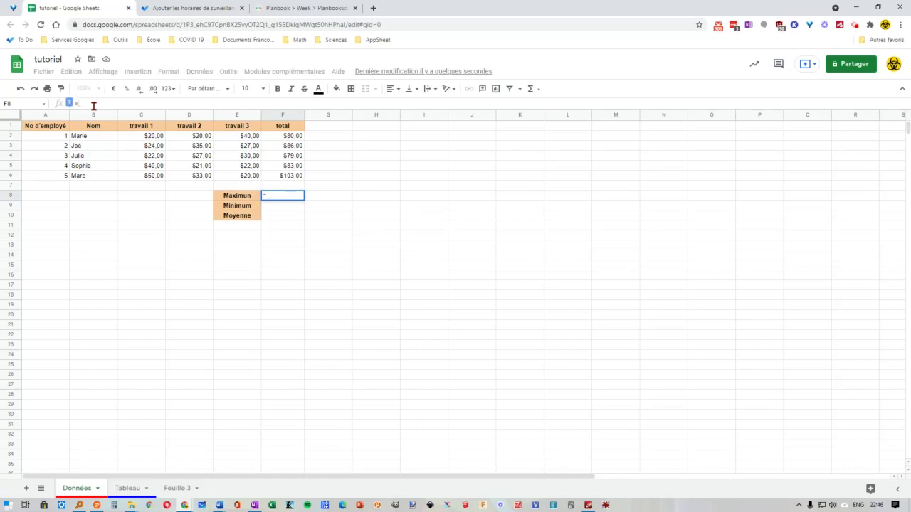
pyautogui.write('m')
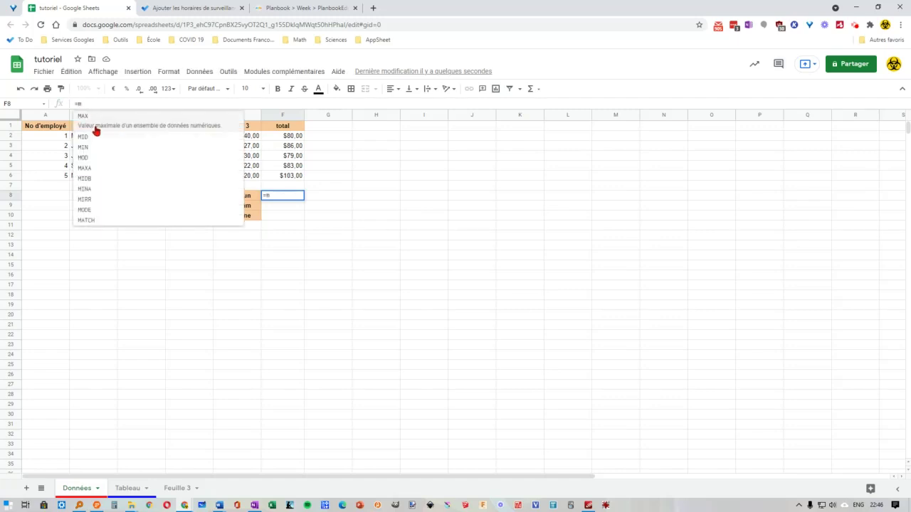
pyautogui.click(96, 130)
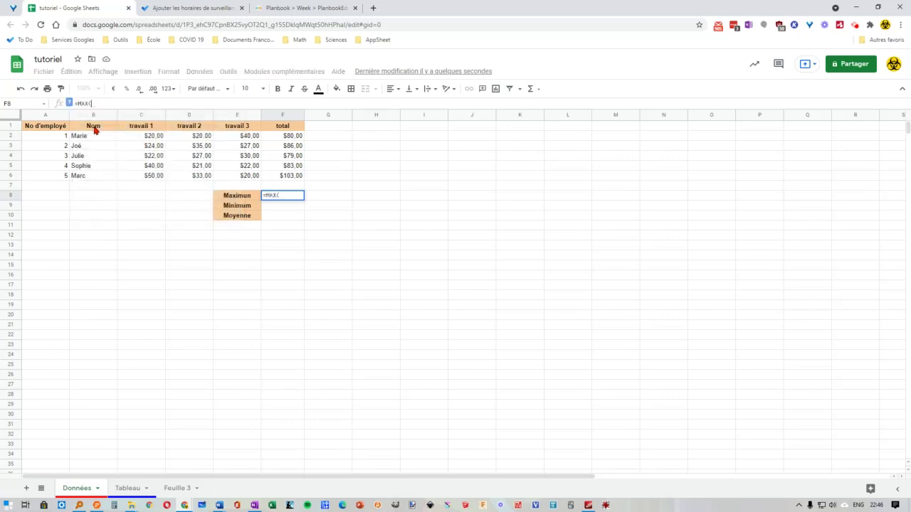
pyautogui.click(282, 138)
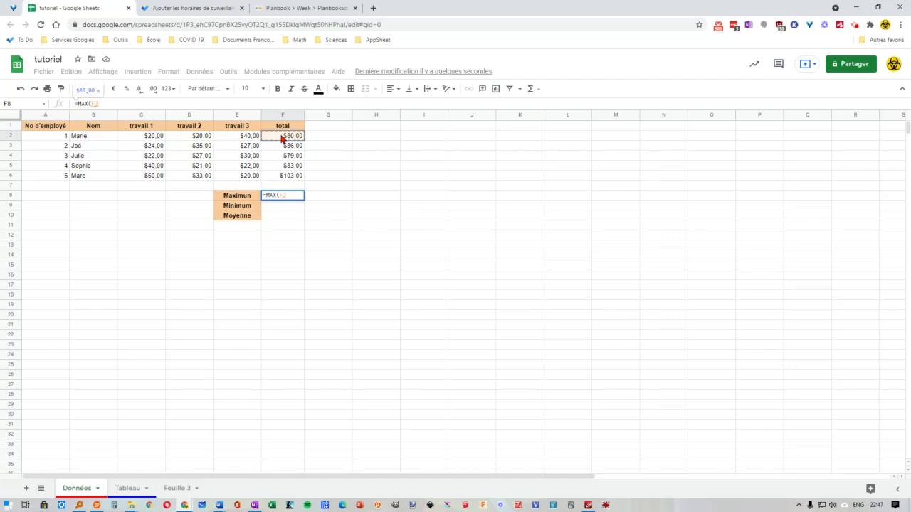
pyautogui.moveTo(282, 138); pyautogui.dragTo(279, 175)
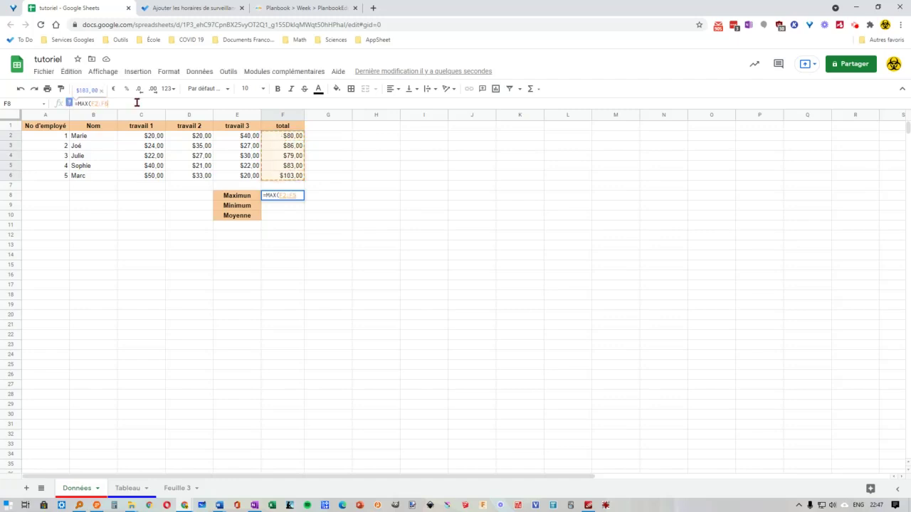
pyautogui.write(')')
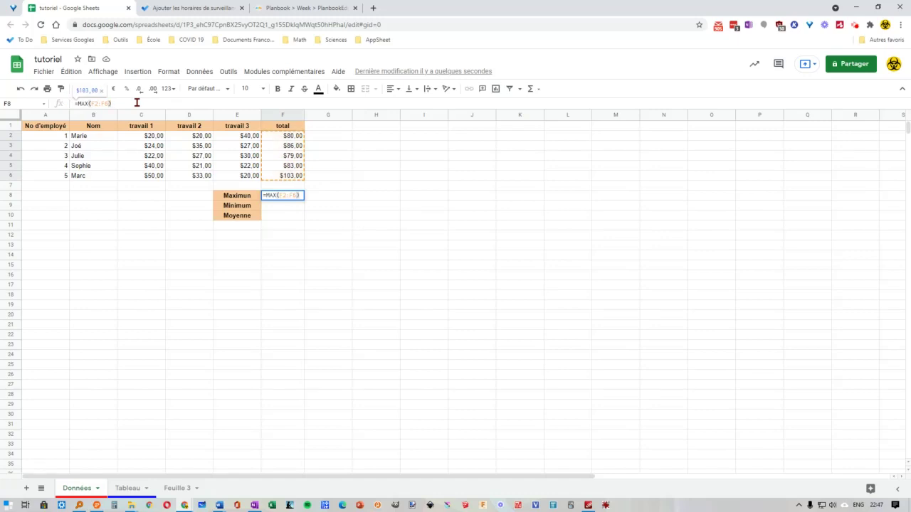
pyautogui.press('Return')
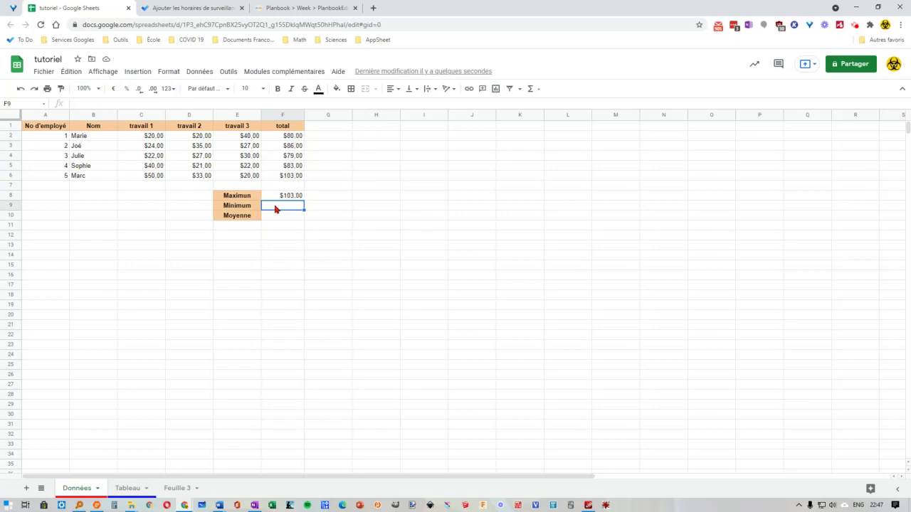
# Enter =MIN(F2:F6) in F9, beside the Minimum label, and reject the autofill suggestion for F10
pyautogui.click(91, 101)
pyautogui.write('=min')
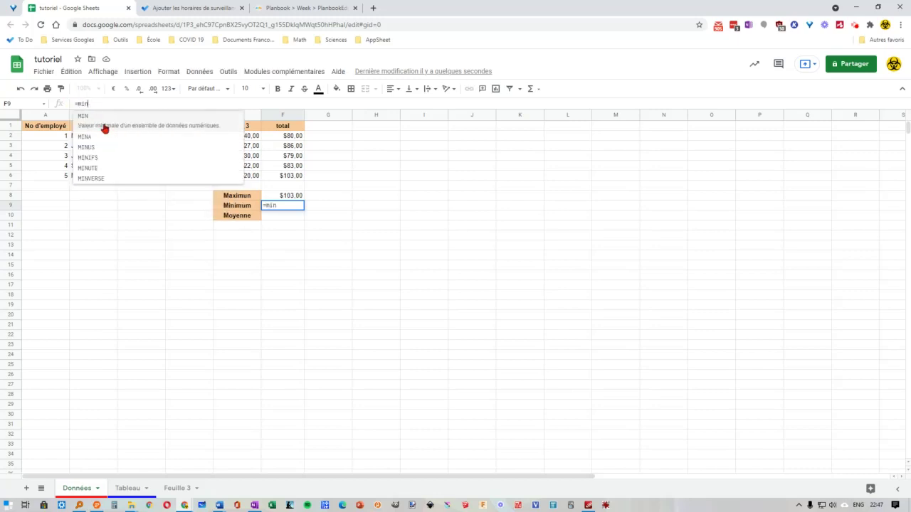
pyautogui.click(105, 129)
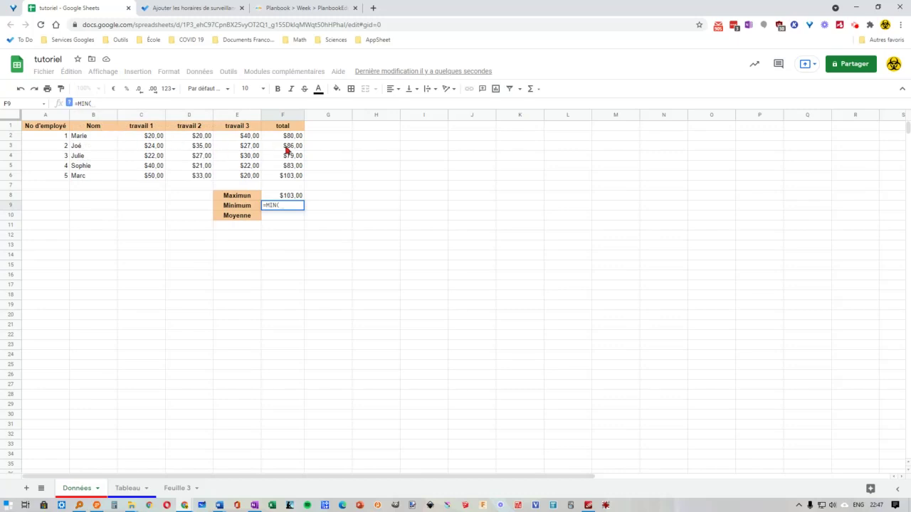
pyautogui.moveTo(289, 137); pyautogui.dragTo(289, 176)
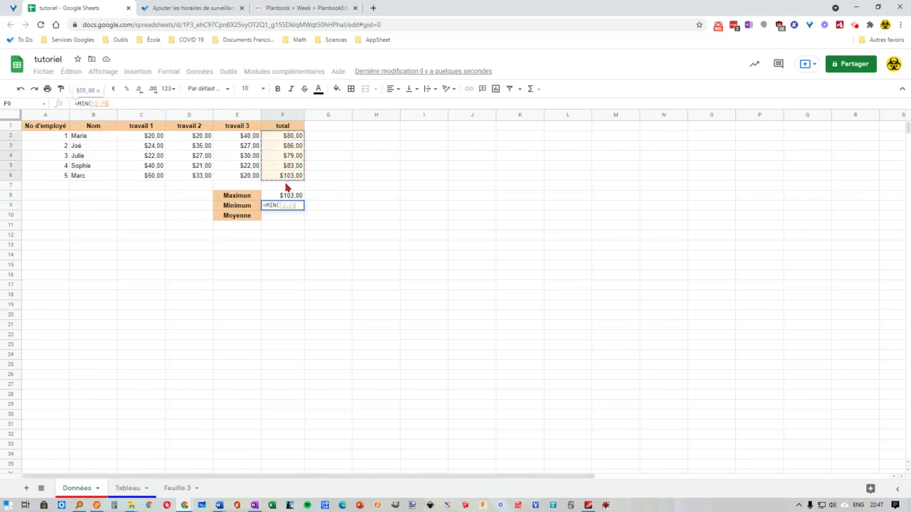
pyautogui.write(')')
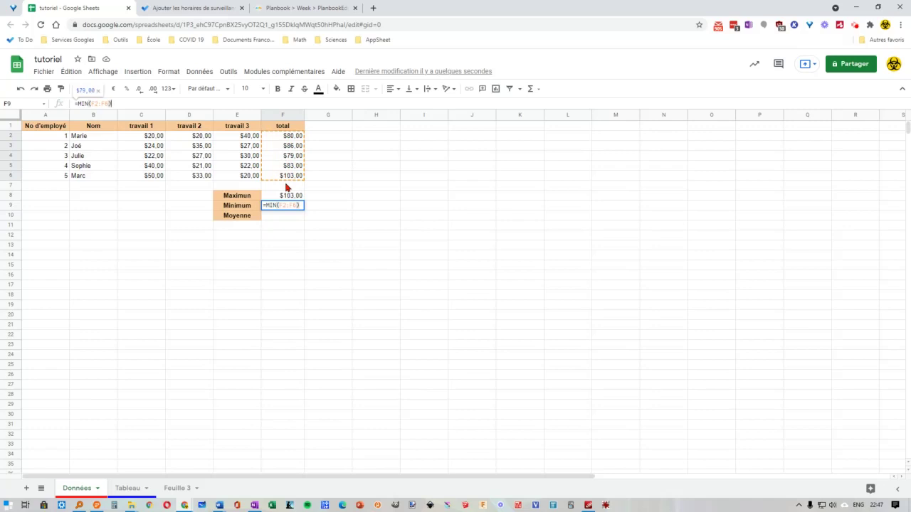
pyautogui.press('Return')
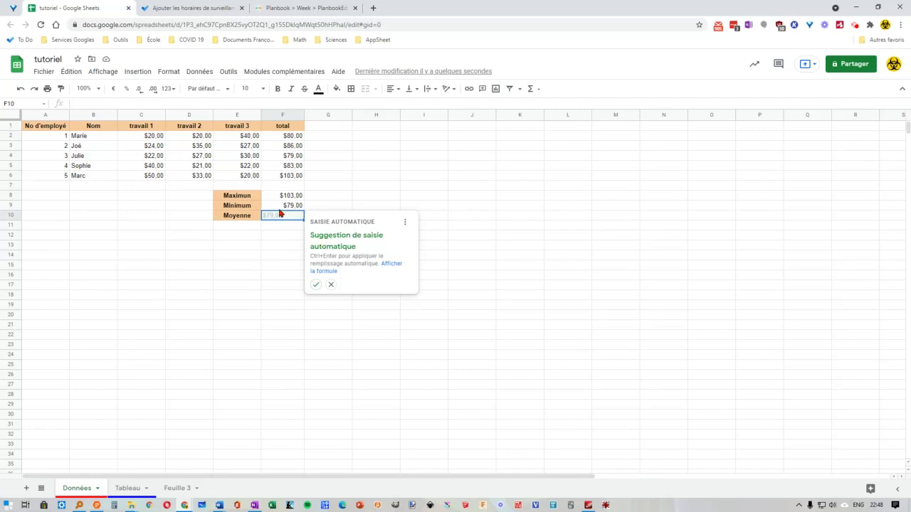
pyautogui.click(331, 284)
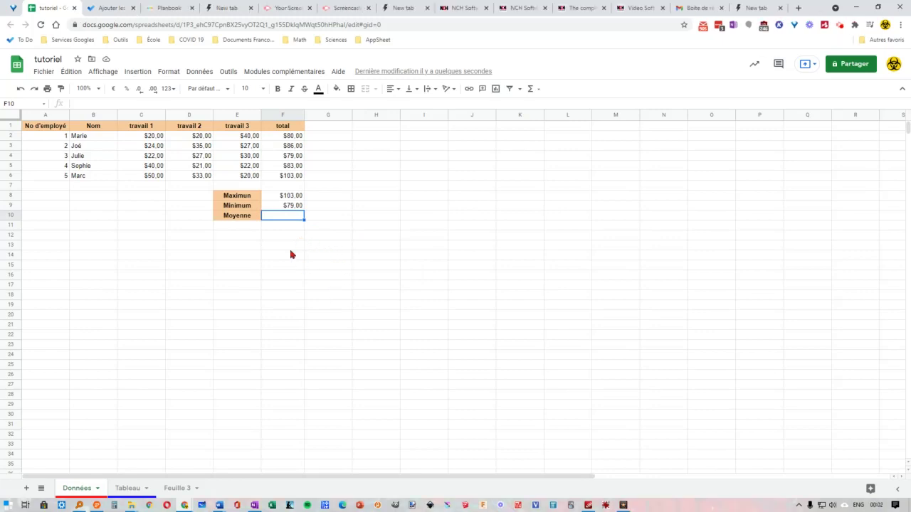
# Enter =AVERAGE(F2:F6) in F10, beside the Moyenne label, to average the totals
pyautogui.click(94, 104)
pyautogui.write('=')
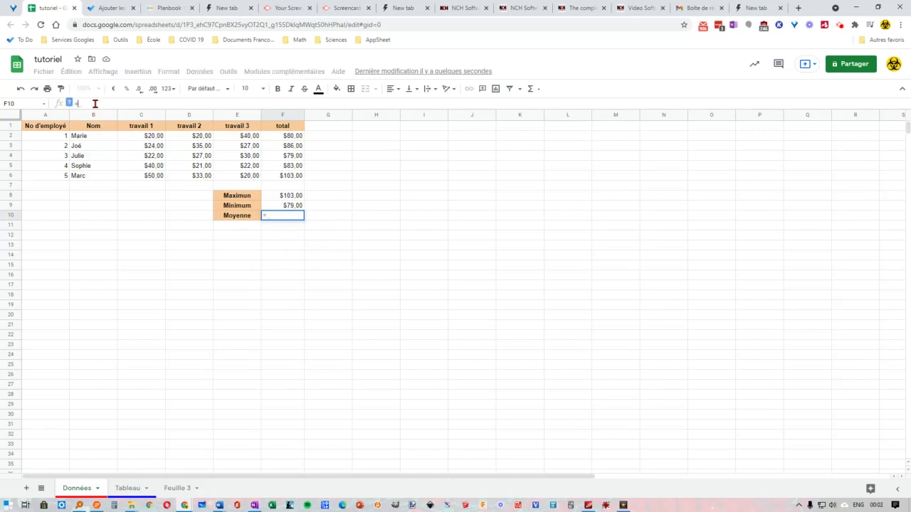
pyautogui.write('av')
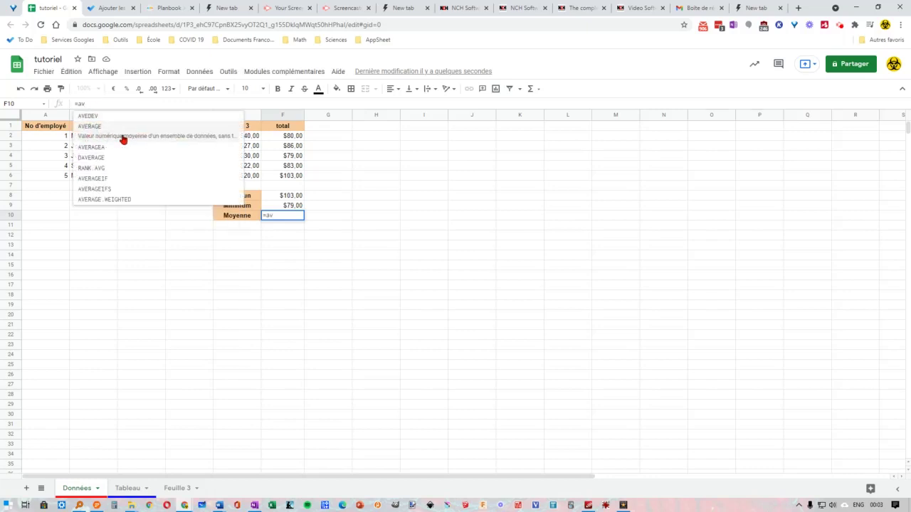
pyautogui.click(102, 138)
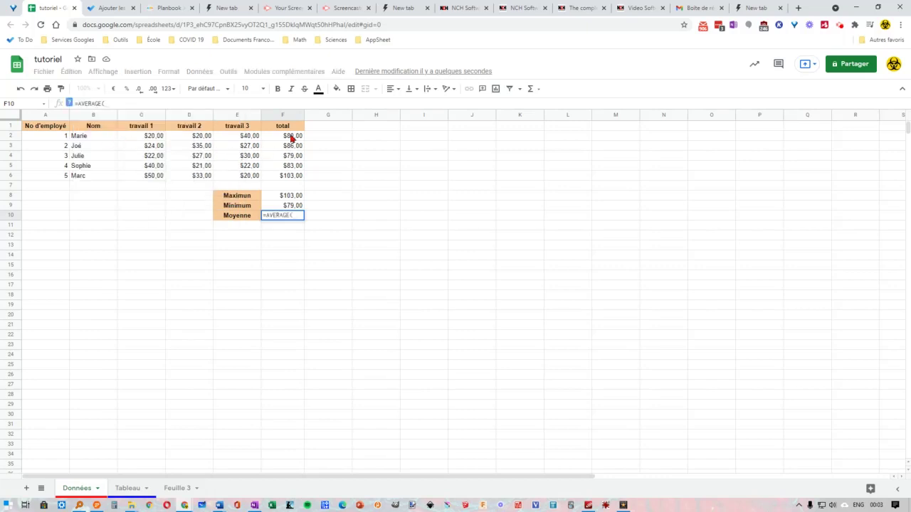
pyautogui.moveTo(292, 139); pyautogui.dragTo(291, 176)
pyautogui.click(149, 103)
pyautogui.write(')')
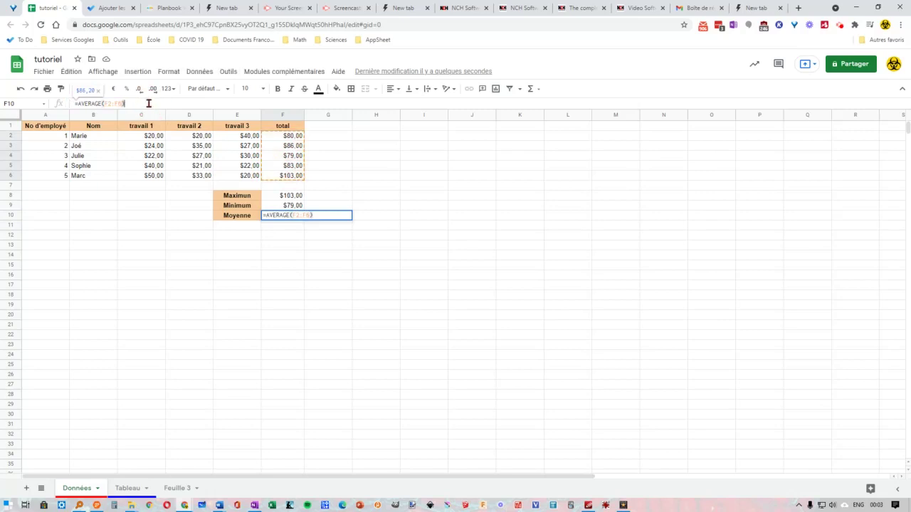
pyautogui.press('Return')
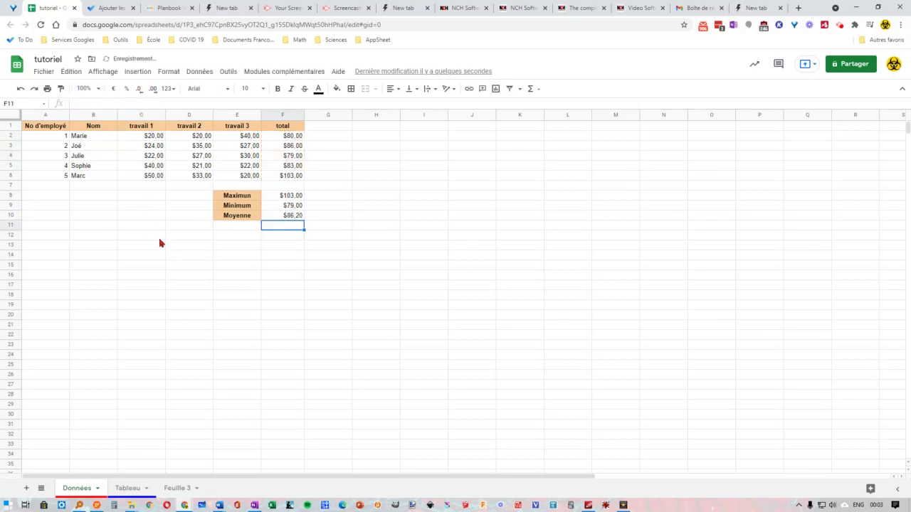